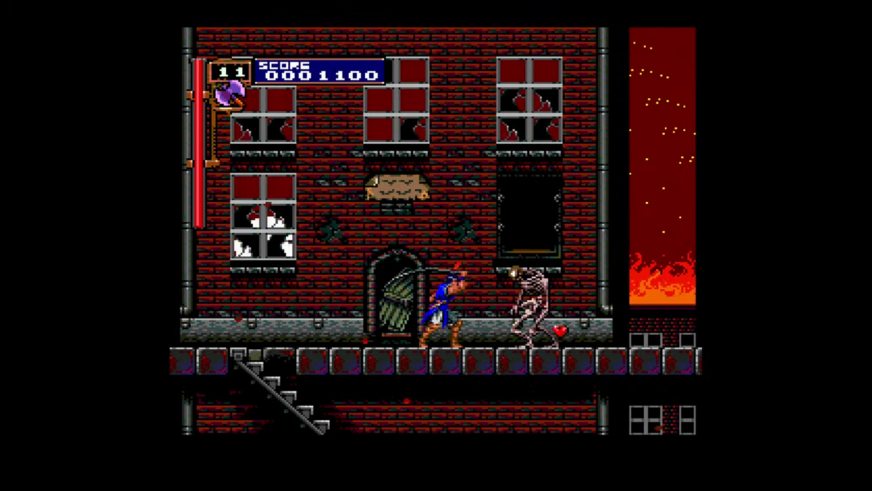
pyautogui.press('Left')
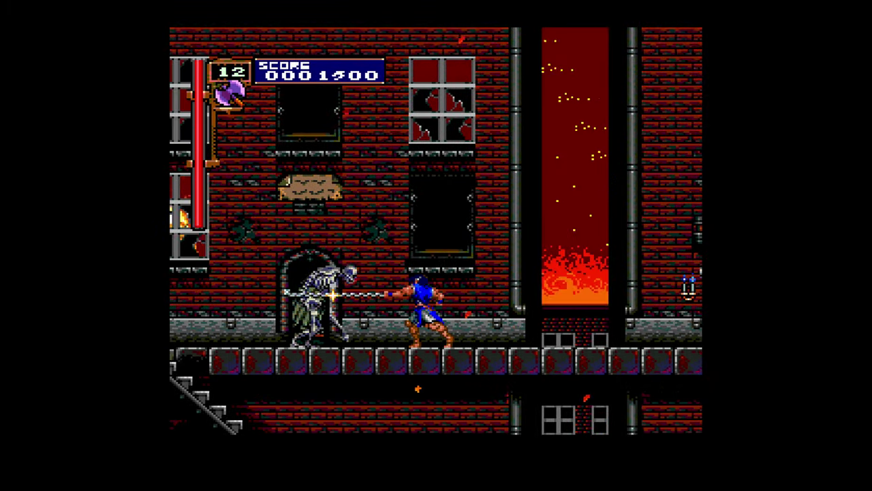
pyautogui.press('Right')
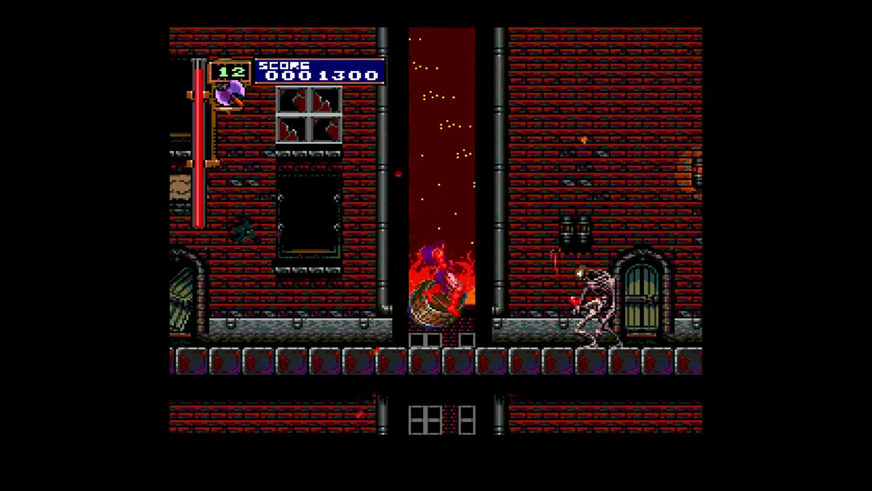
pyautogui.press('Right')
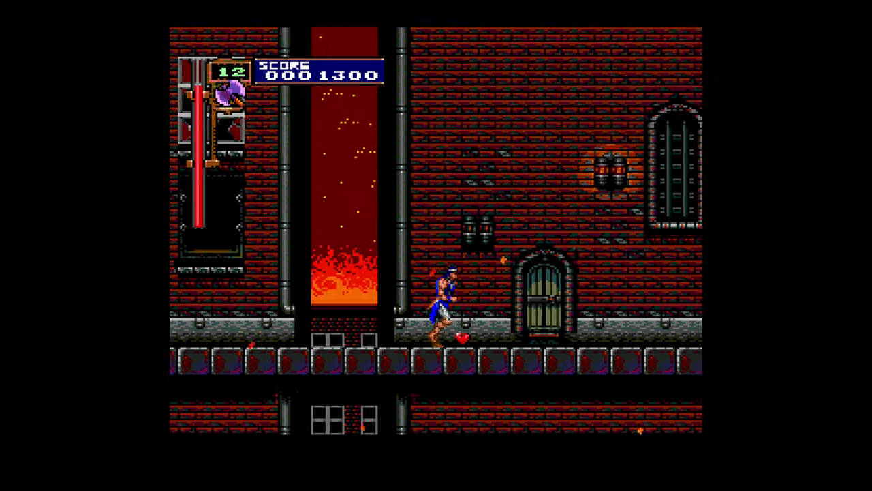
pyautogui.press('Right')
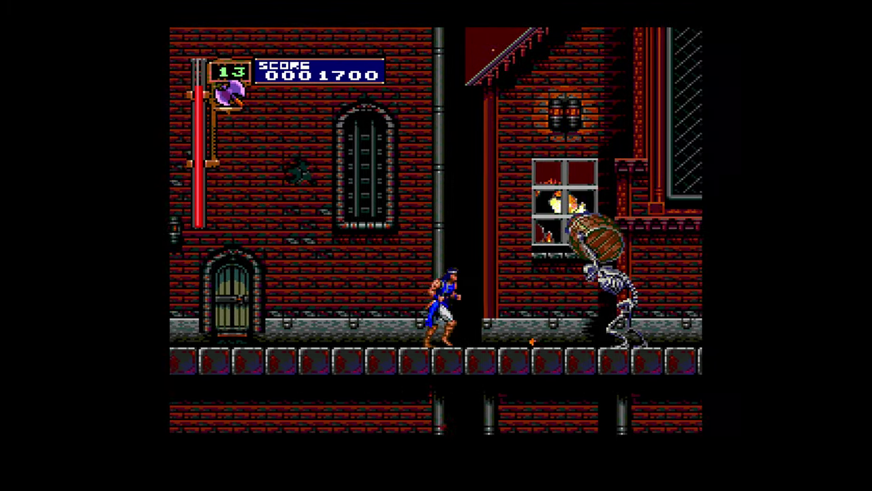
pyautogui.press('Right')
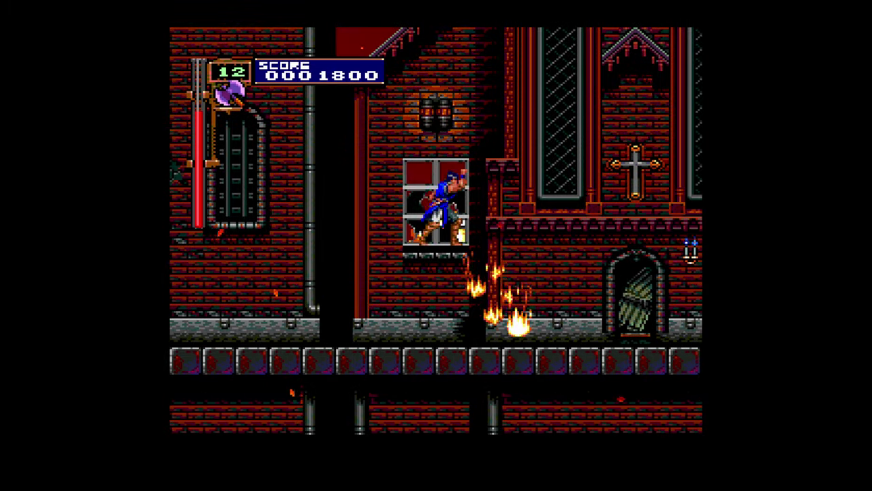
pyautogui.press('Right')
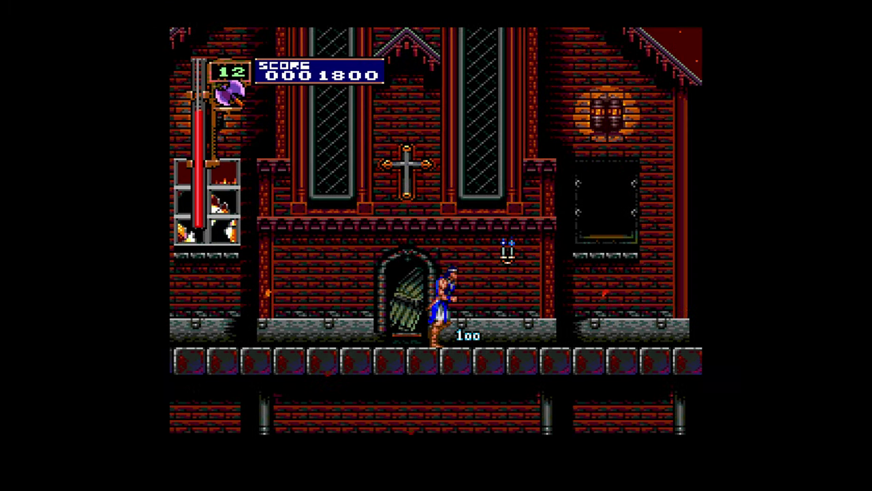
pyautogui.press('Right')
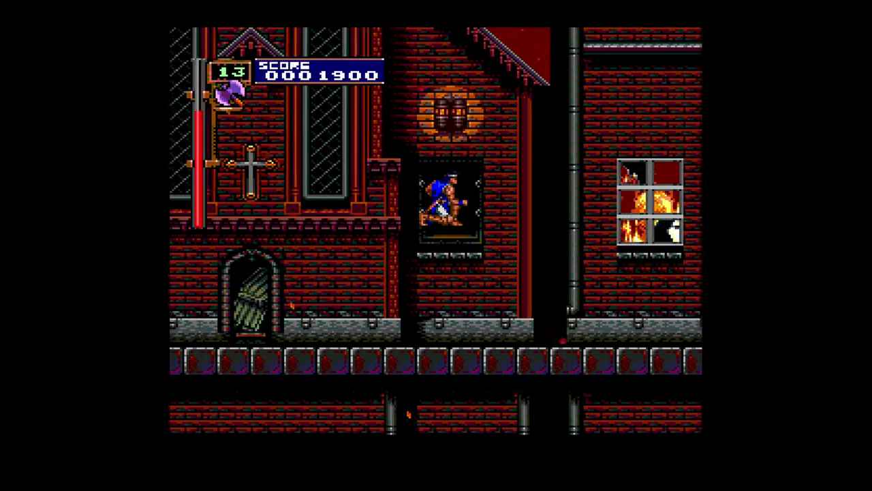
pyautogui.press('Right')
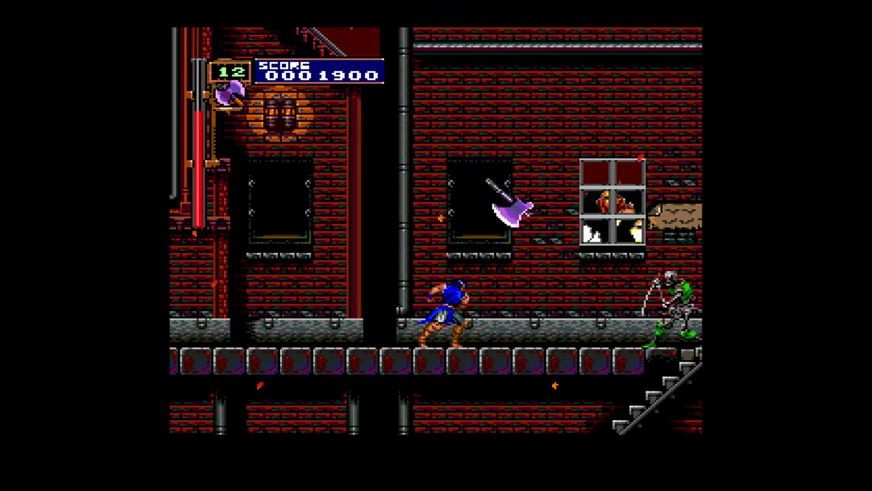
pyautogui.press('Right')
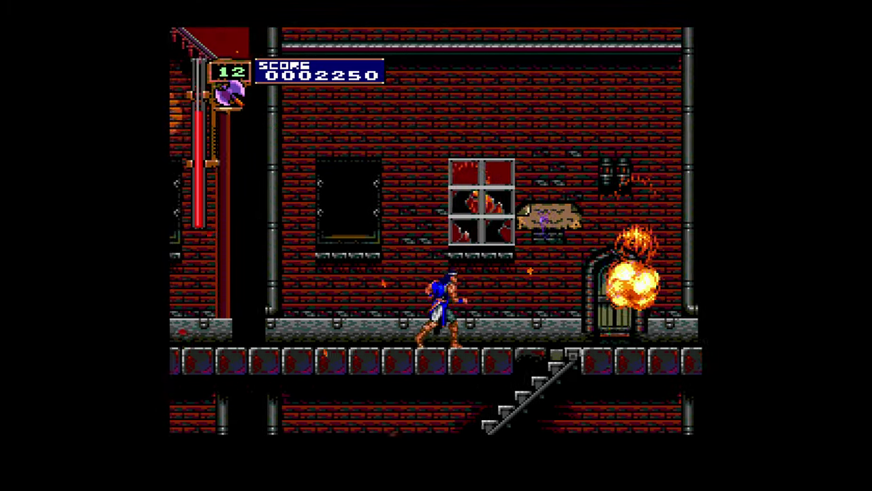
pyautogui.press('Right')
pyautogui.press('x')
pyautogui.press('z')
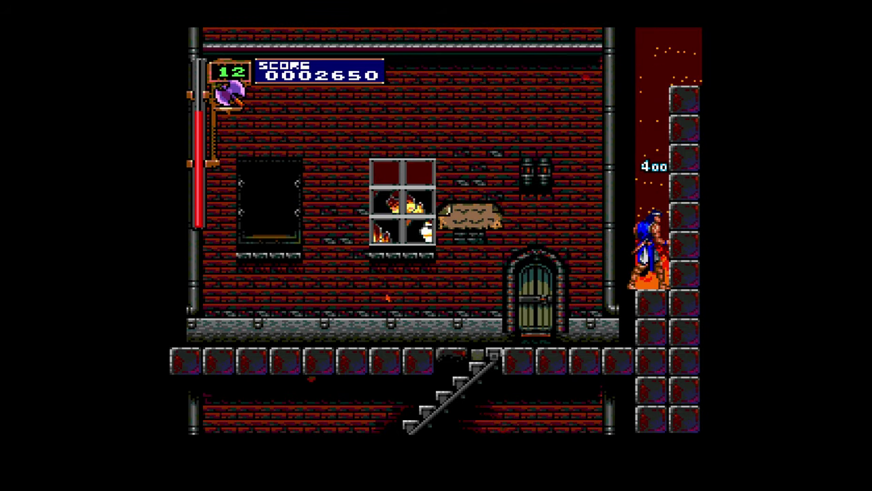
pyautogui.press('Left')
pyautogui.press('Left')
pyautogui.press('Down')
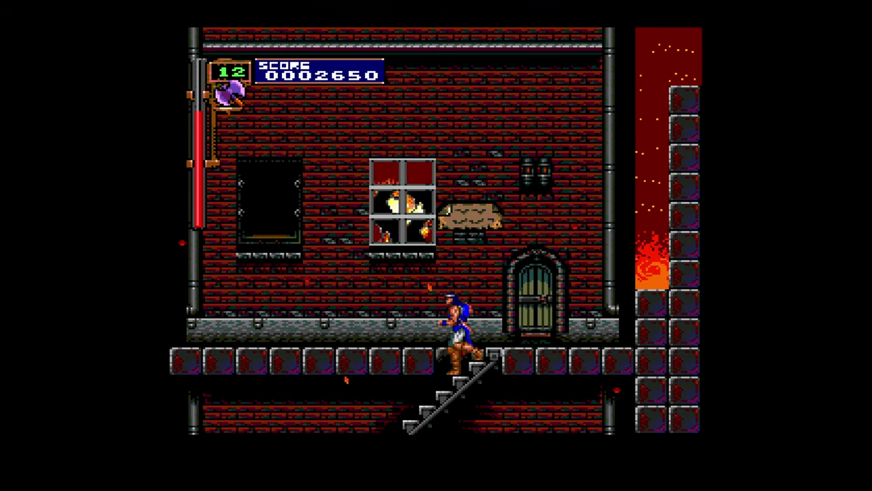
pyautogui.press('x')
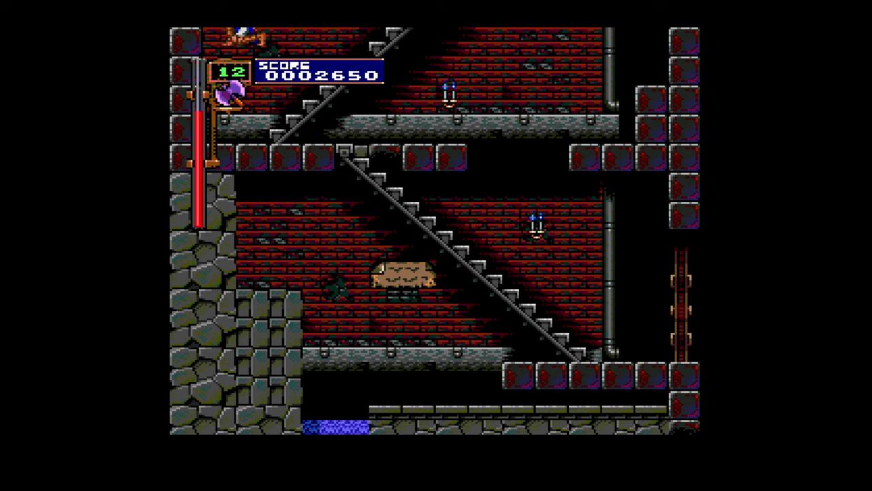
pyautogui.press('Right')
pyautogui.press('Right')
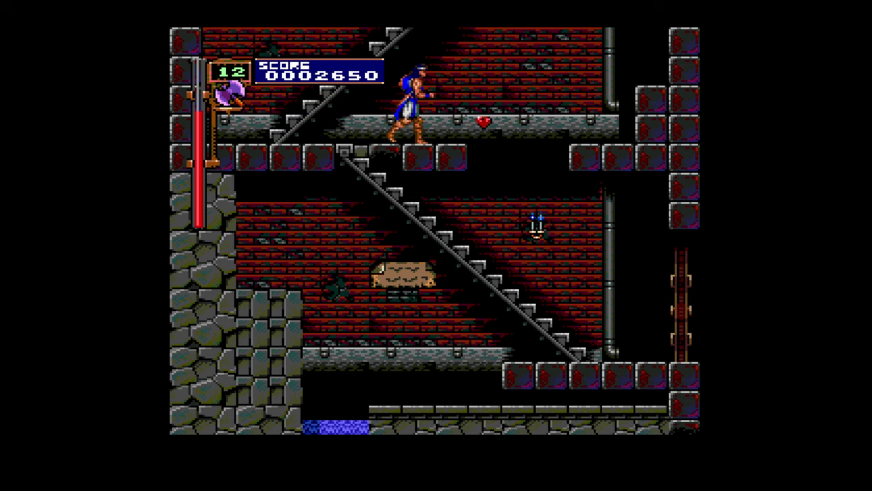
pyautogui.press('Up')
pyautogui.press('z')
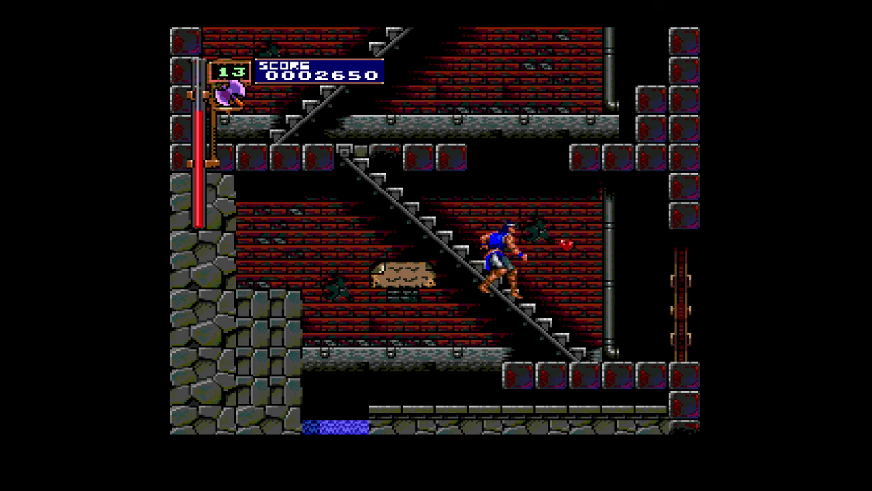
pyautogui.press('Down')
pyautogui.press('Up')
pyautogui.press('x')
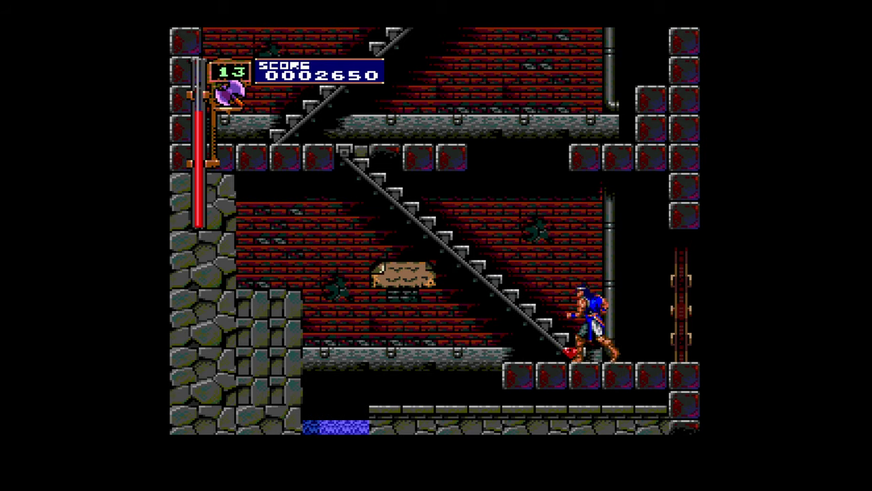
pyautogui.press('Right')
pyautogui.press('Right')
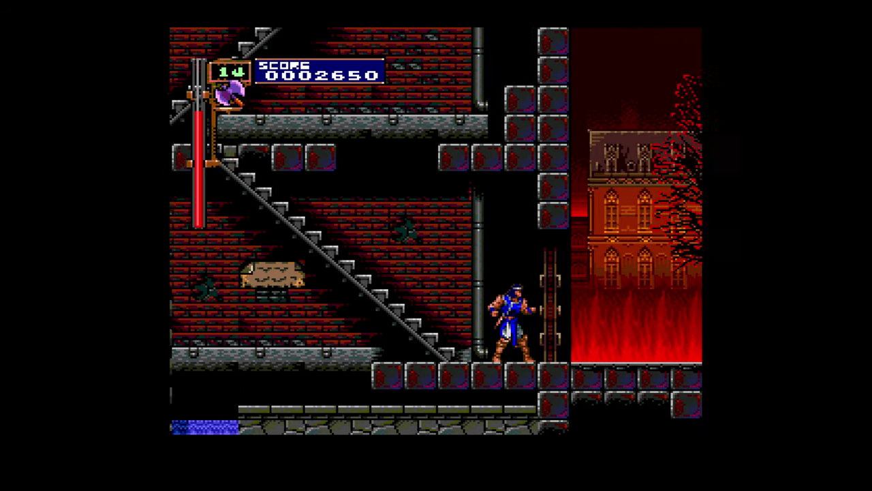
pyautogui.press('Right')
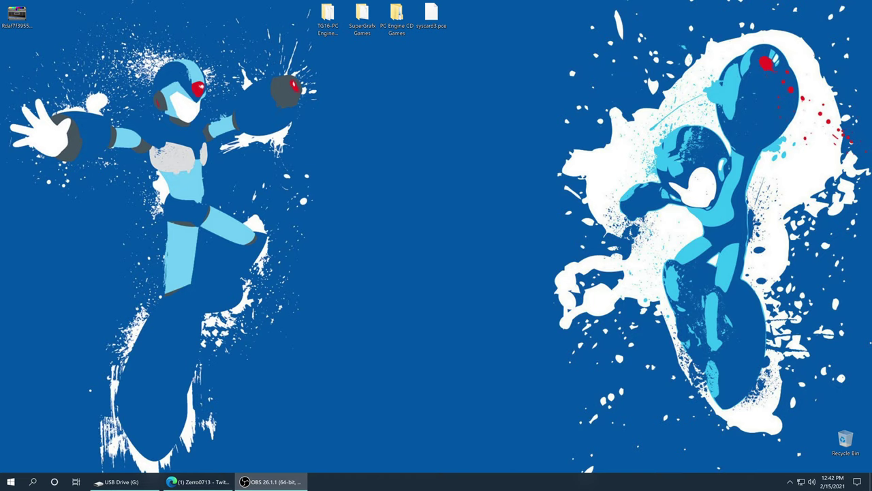
# Copy the TG16-PC Engine, SuperGrafx and PC Engine CD game folders from the desktop into the USB drive's Retroarch ROMS folder.
pyautogui.click(381, 70)
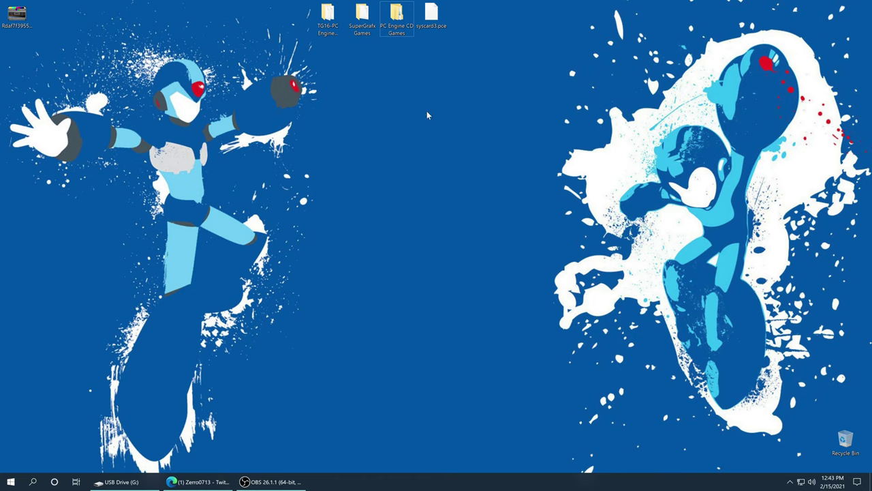
pyautogui.moveTo(407, 79); pyautogui.dragTo(296, 7)
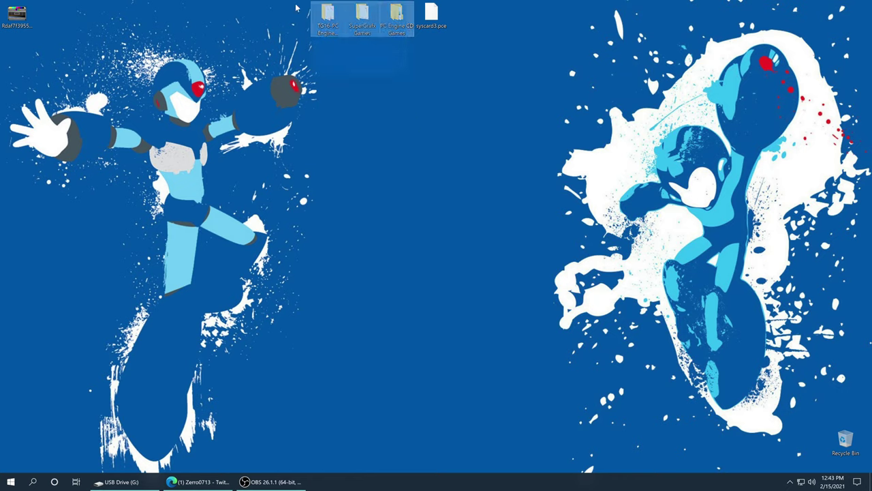
pyautogui.click(121, 481)
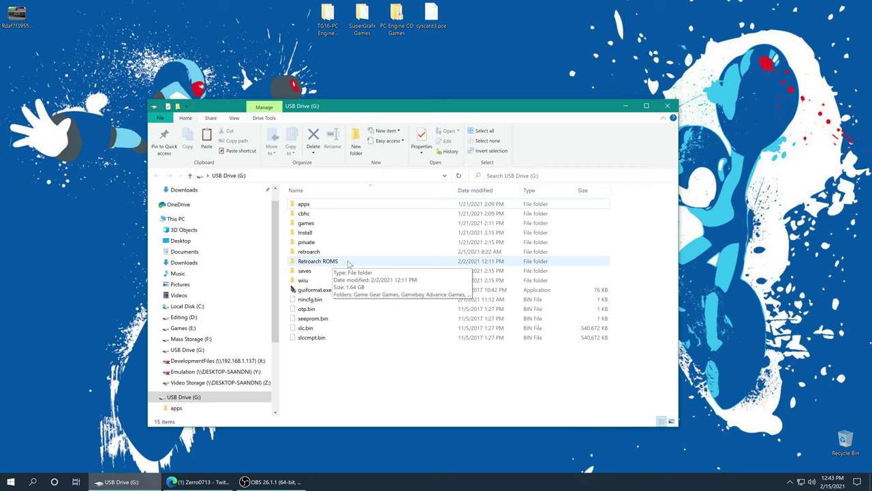
pyautogui.doubleClick(345, 265)
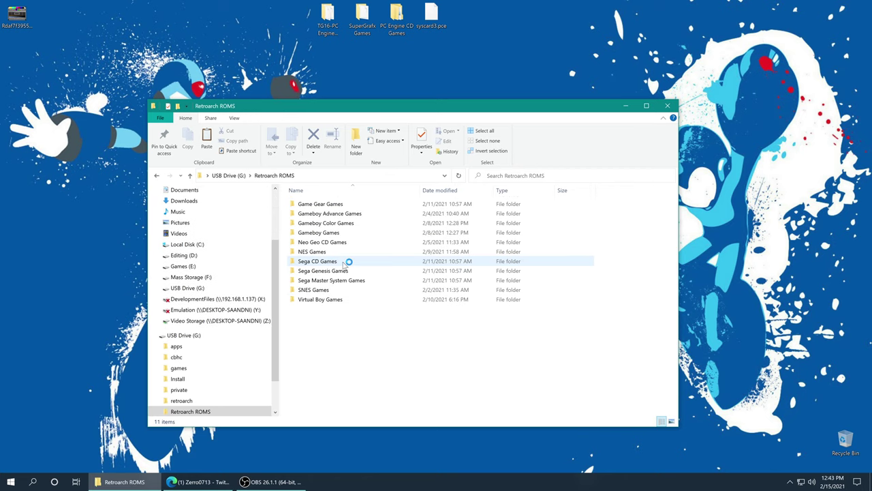
pyautogui.moveTo(408, 68); pyautogui.dragTo(356, 356)
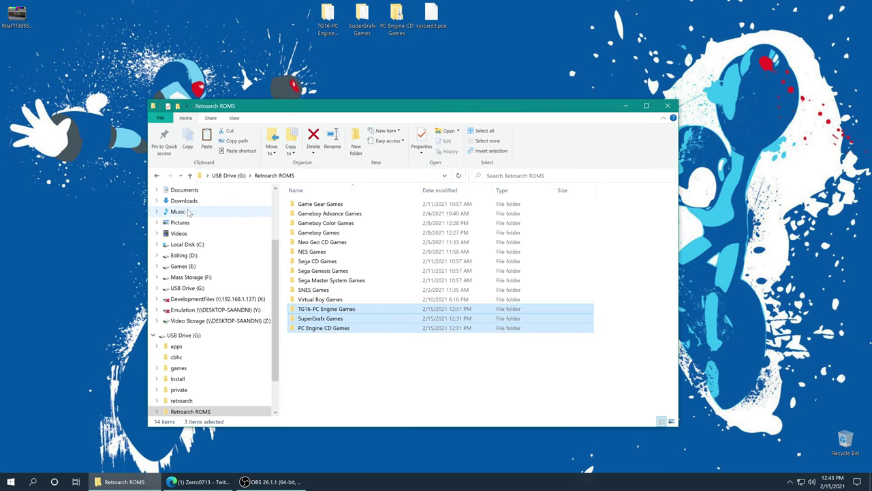
pyautogui.click(190, 176)
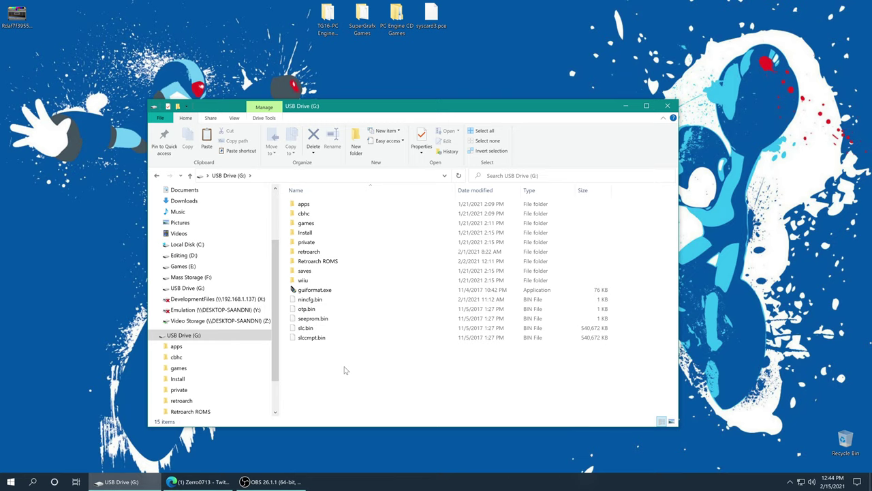
pyautogui.click(626, 106)
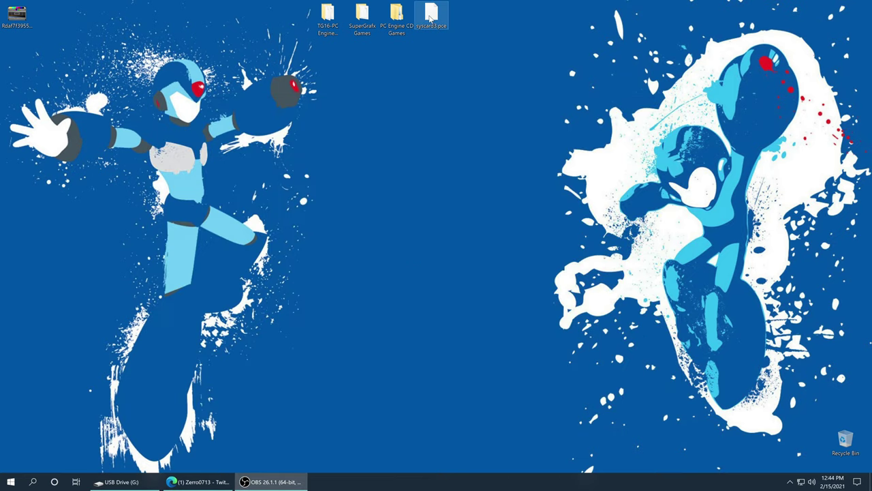
# Set syscard3.pce apart on the desktop and check its file name and system version in the Libretro Beetle SGX BIOS table.
pyautogui.moveTo(430, 19); pyautogui.dragTo(467, 20)
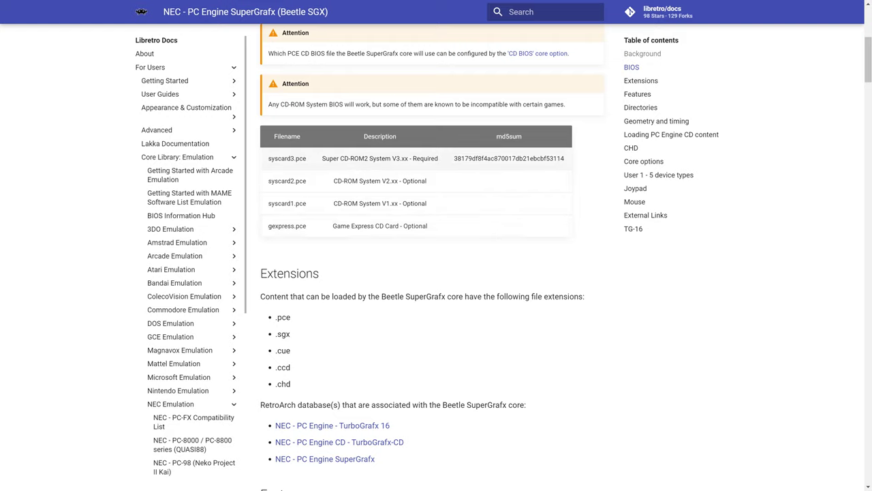
pyautogui.moveTo(369, 158); pyautogui.dragTo(409, 159)
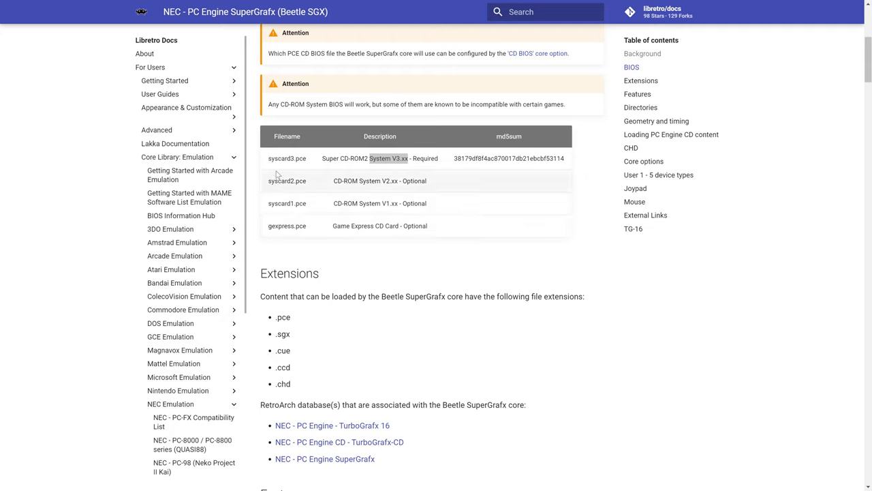
pyautogui.moveTo(269, 158); pyautogui.dragTo(308, 163)
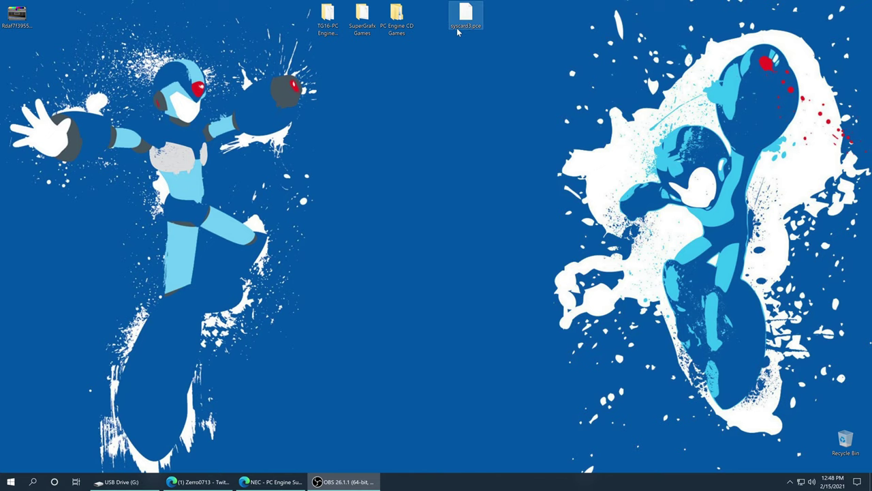
# Copy syscard3.pce from the desktop into the retroarch/cores/system folder on the USB drive and close the folder window.
pyautogui.click(471, 26)
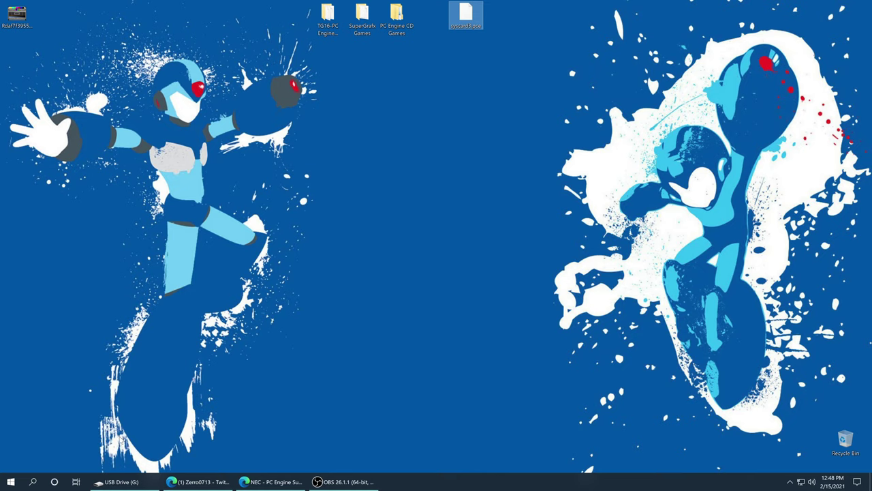
pyautogui.click(157, 482)
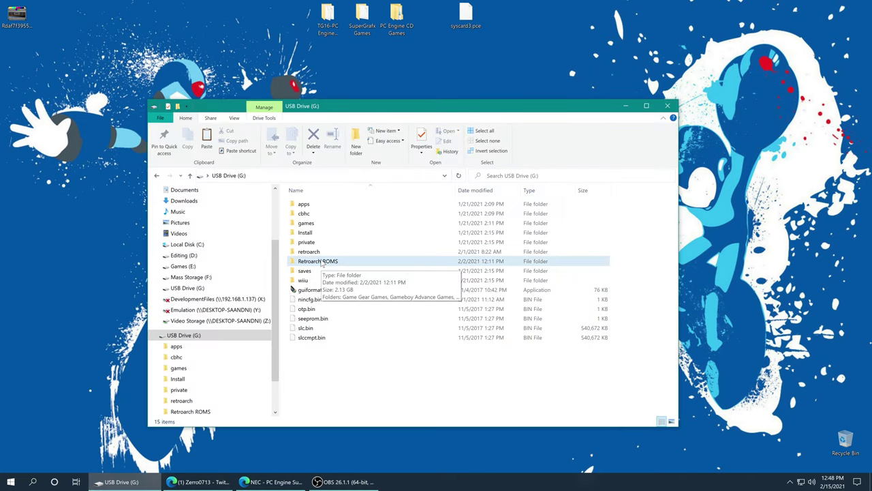
pyautogui.doubleClick(305, 255)
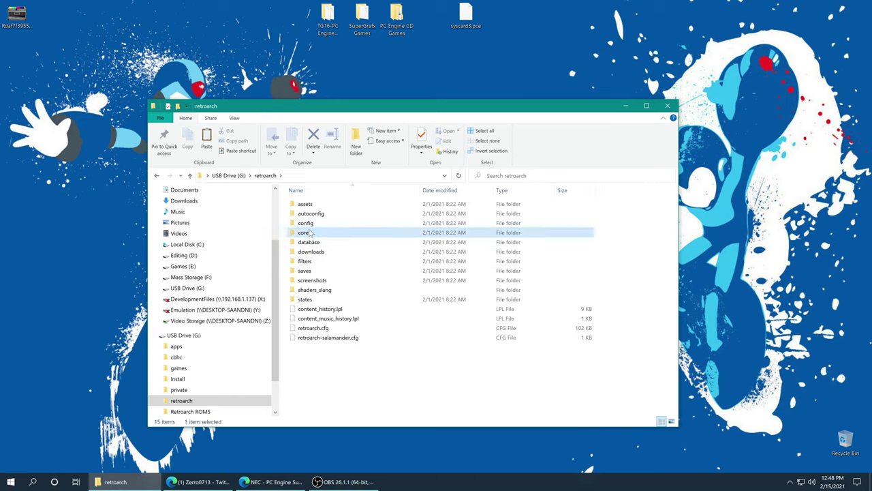
pyautogui.doubleClick(307, 232)
pyautogui.doubleClick(307, 252)
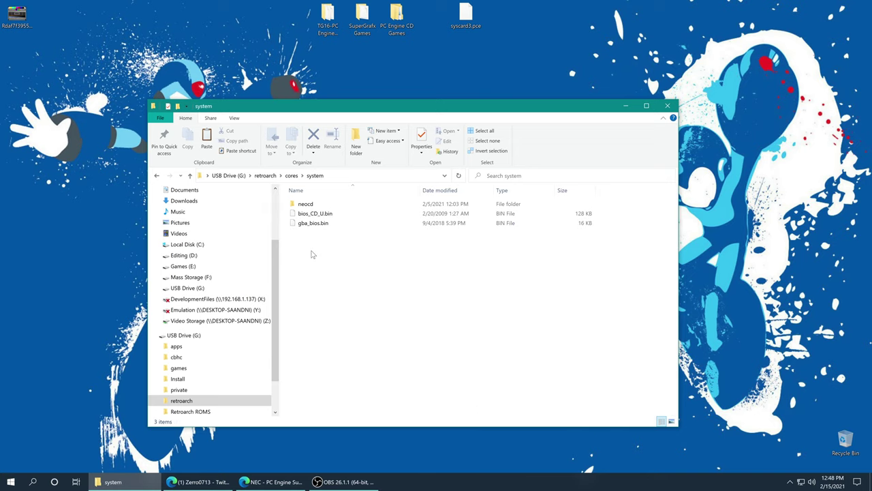
pyautogui.moveTo(451, 15); pyautogui.dragTo(376, 296)
pyautogui.click(520, 317)
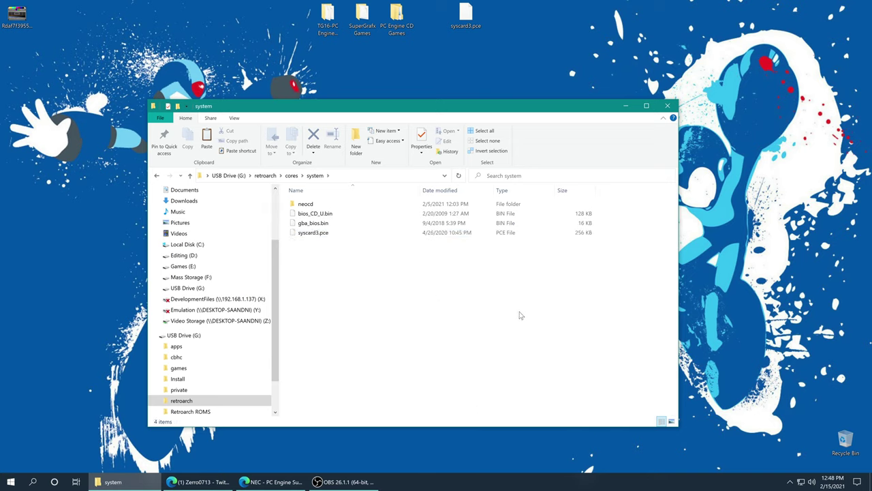
pyautogui.click(668, 106)
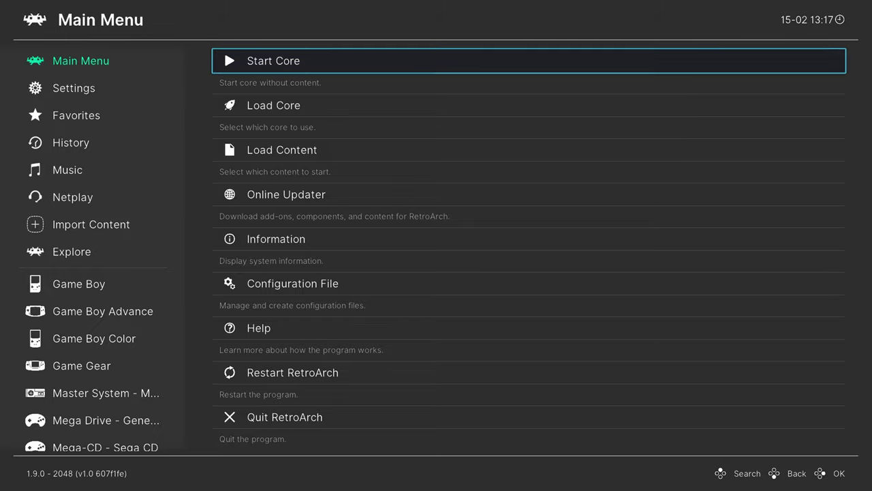
# Load the NEC - PC Engine SuperGrafx (Beetle SuperGrafx) core.
pyautogui.press('Down')
pyautogui.press('Return')
pyautogui.press('Down')
pyautogui.press('Down')
pyautogui.press('Down')
pyautogui.press('Down')
pyautogui.press('Down')
pyautogui.press('Down')
pyautogui.press('Down')
pyautogui.press('Down')
pyautogui.press('Down')
pyautogui.press('Down')
pyautogui.press('Down')
pyautogui.press('Down')
pyautogui.press('Down')
pyautogui.press('Down')
pyautogui.press('Down')
pyautogui.press('Down')
pyautogui.press('Down')
pyautogui.press('Down')
pyautogui.press('Down')
pyautogui.press('Down')
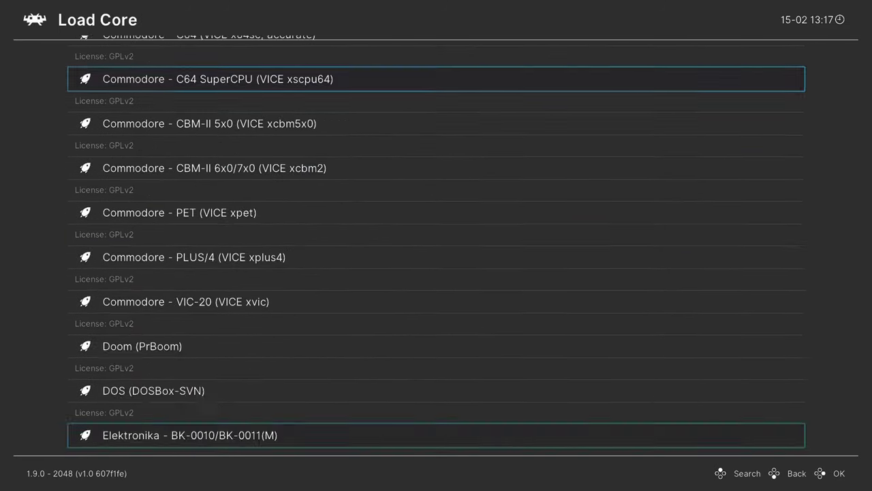
pyautogui.press('Down')
pyautogui.press('Down')
pyautogui.press('Down')
pyautogui.press('Down')
pyautogui.press('Down')
pyautogui.press('Down')
pyautogui.press('Down')
pyautogui.press('Down')
pyautogui.press('Down')
pyautogui.press('Down')
pyautogui.press('Down')
pyautogui.press('Down')
pyautogui.press('Down')
pyautogui.press('Down')
pyautogui.press('Down')
pyautogui.press('Down')
pyautogui.press('Down')
pyautogui.press('Down')
pyautogui.press('Down')
pyautogui.press('Down')
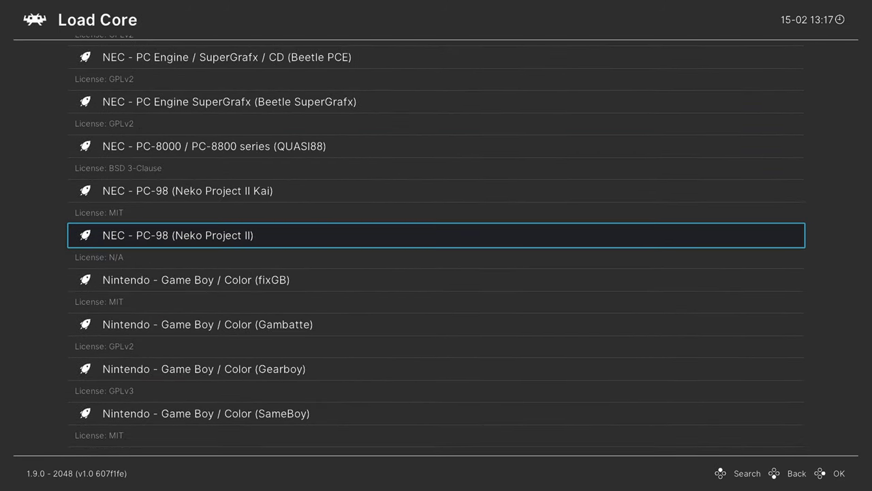
pyautogui.press('Up')
pyautogui.press('Up')
pyautogui.press('Up')
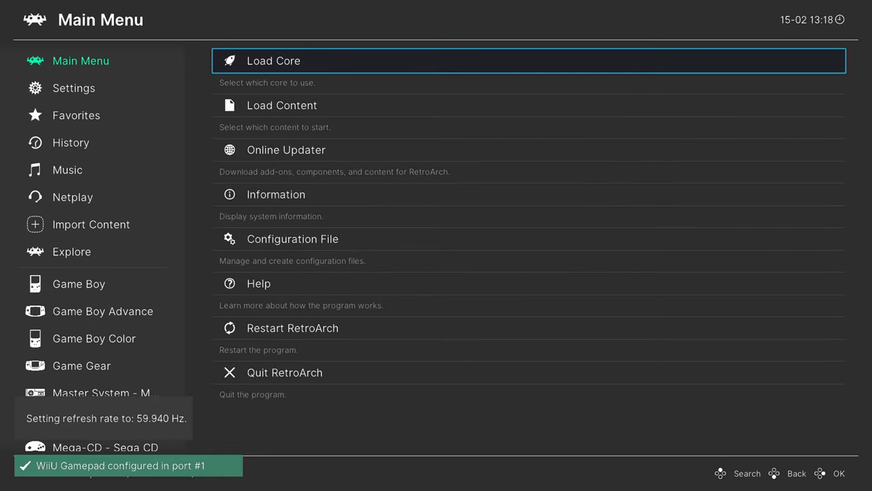
# Look over the loadable game files in sd:/Retroarch ROMS/TG16-PC Engine Games and return to the main menu without launching one.
pyautogui.press('Down')
pyautogui.press('Return')
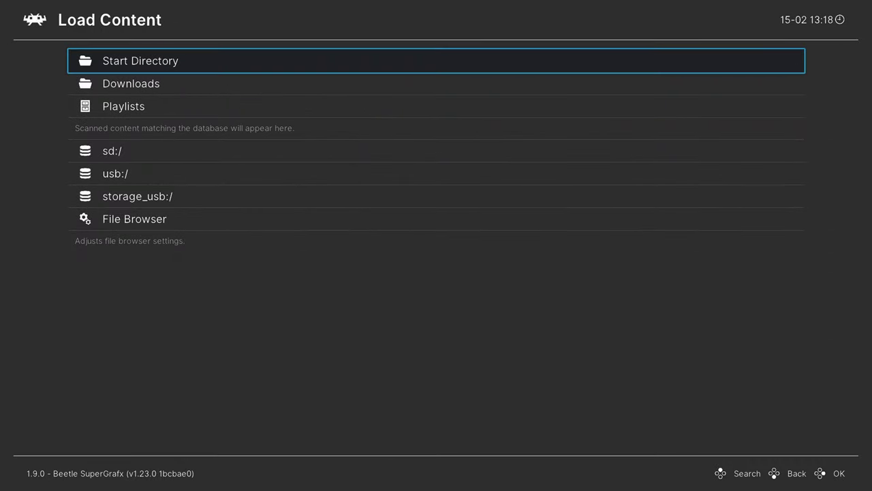
pyautogui.press('Down')
pyautogui.press('Down')
pyautogui.press('Down')
pyautogui.press('Return')
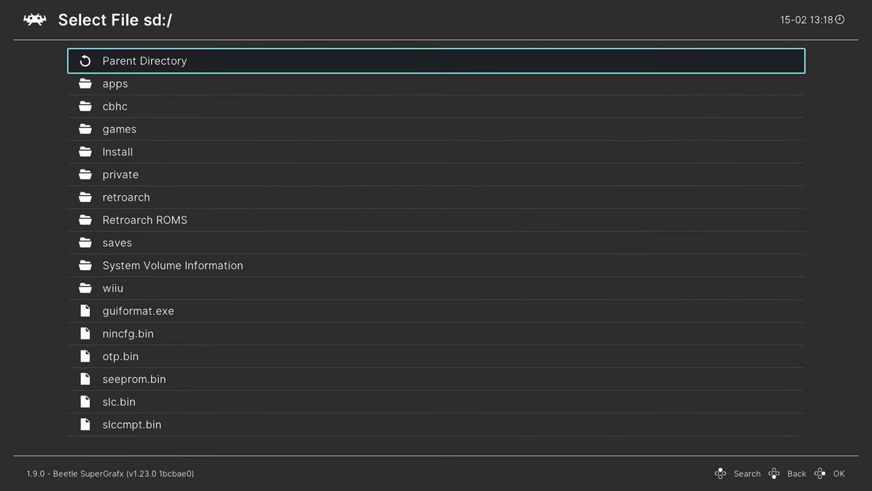
pyautogui.press('Down')
pyautogui.press('Down')
pyautogui.press('Down')
pyautogui.press('Down')
pyautogui.press('Down')
pyautogui.press('Down')
pyautogui.press('Down')
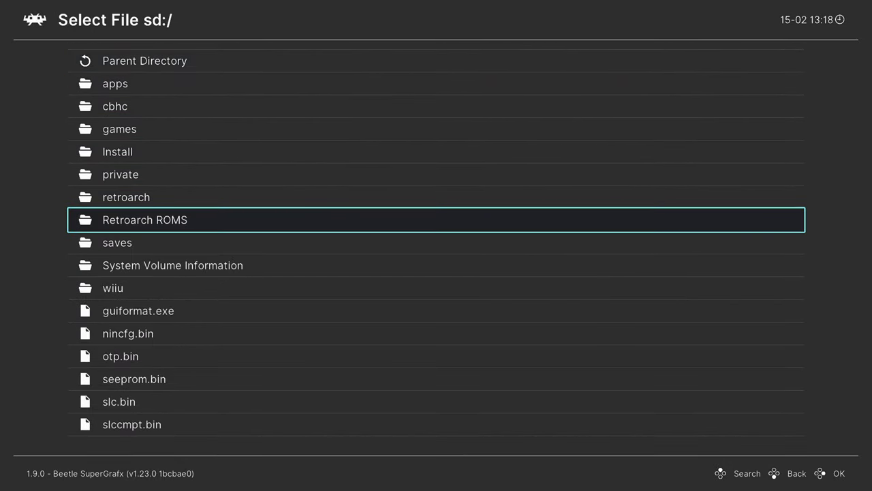
pyautogui.press('Return')
pyautogui.press('Down')
pyautogui.press('Down')
pyautogui.press('Down')
pyautogui.press('Down')
pyautogui.press('Down')
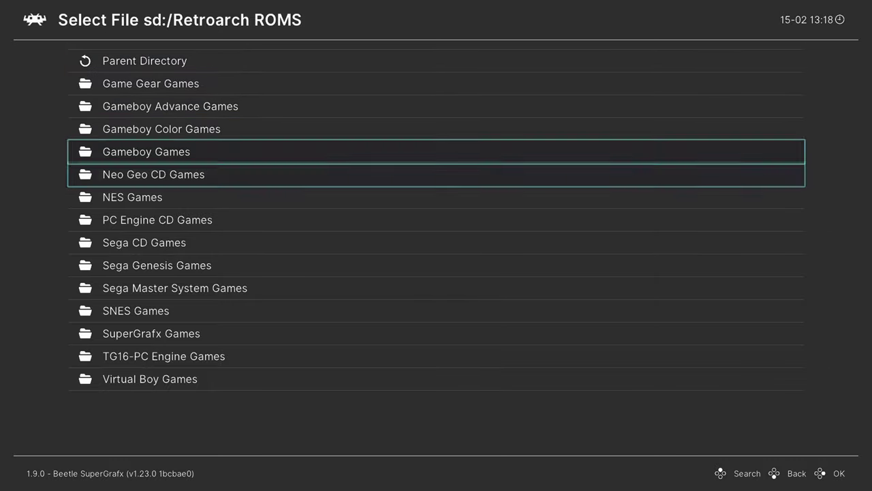
pyautogui.press('Down')
pyautogui.press('Down')
pyautogui.press('Down')
pyautogui.press('Down')
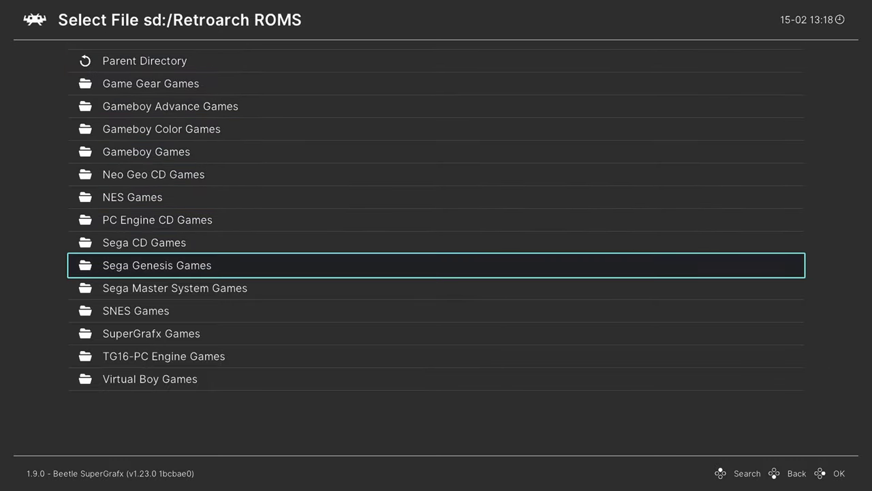
pyautogui.press('Down')
pyautogui.press('Down')
pyautogui.press('Down')
pyautogui.press('Down')
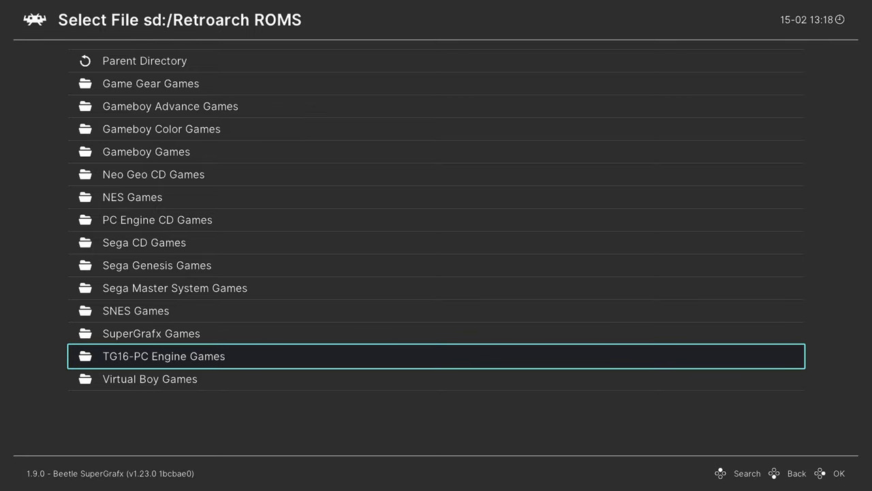
pyautogui.press('Return')
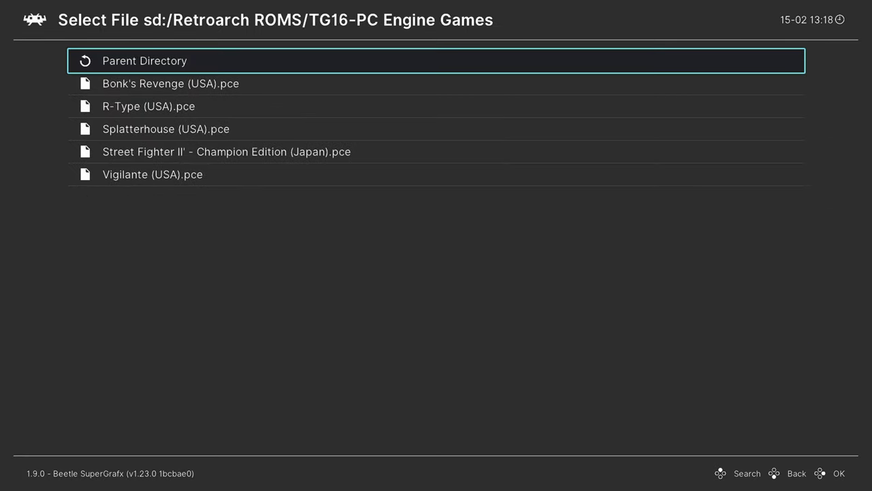
pyautogui.press('Down')
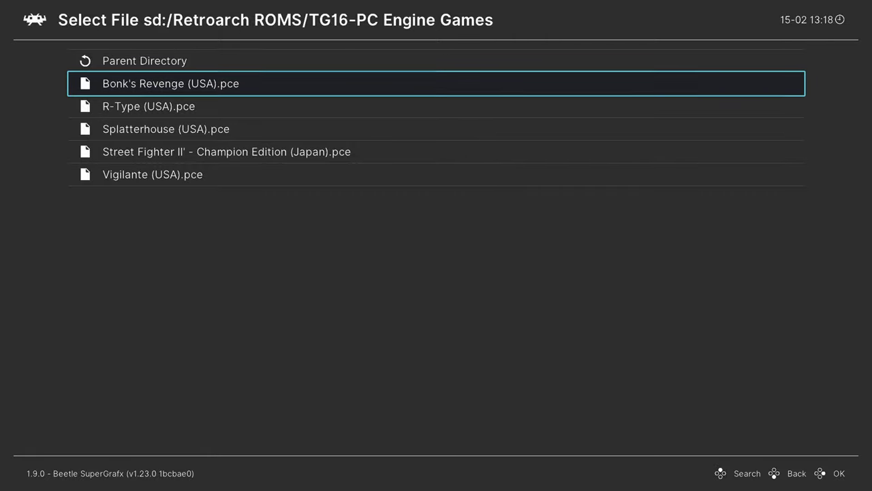
pyautogui.press('BackSpace')
pyautogui.press('BackSpace')
pyautogui.press('BackSpace')
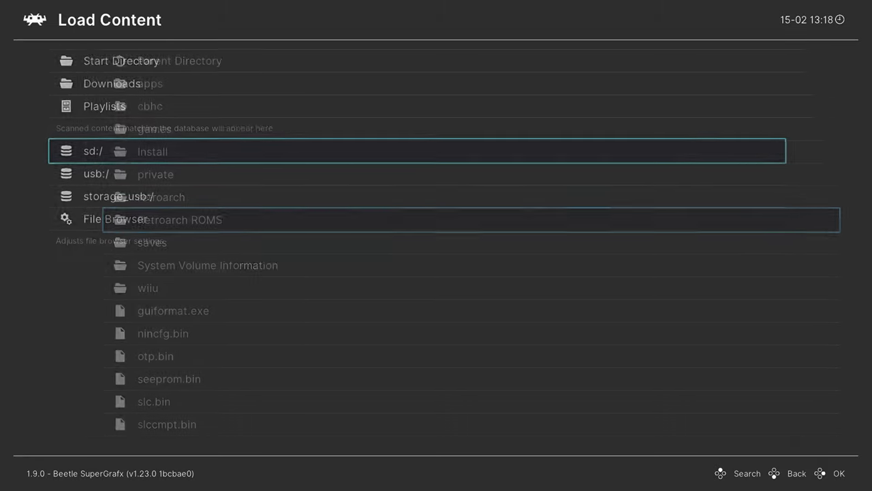
pyautogui.press('BackSpace')
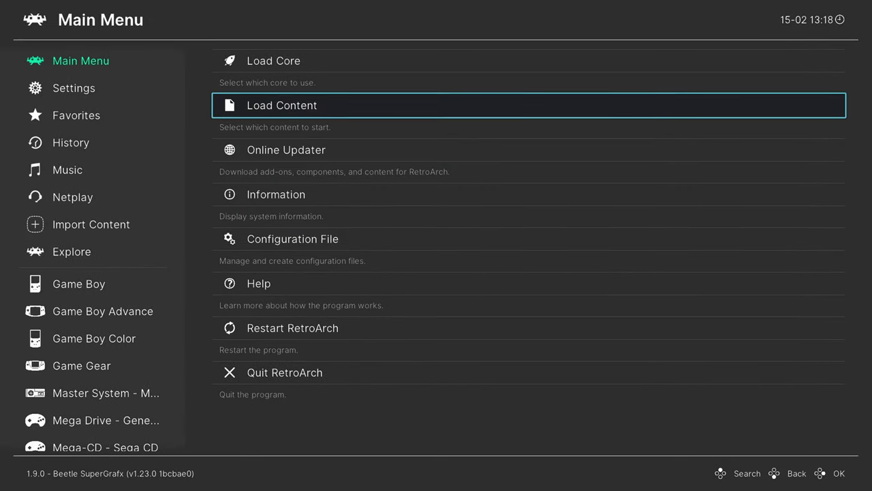
# Open the Manual Scan settings for importing content.
pyautogui.press('Left')
pyautogui.press('Down')
pyautogui.press('Down')
pyautogui.press('Down')
pyautogui.press('Down')
pyautogui.press('Down')
pyautogui.press('Down')
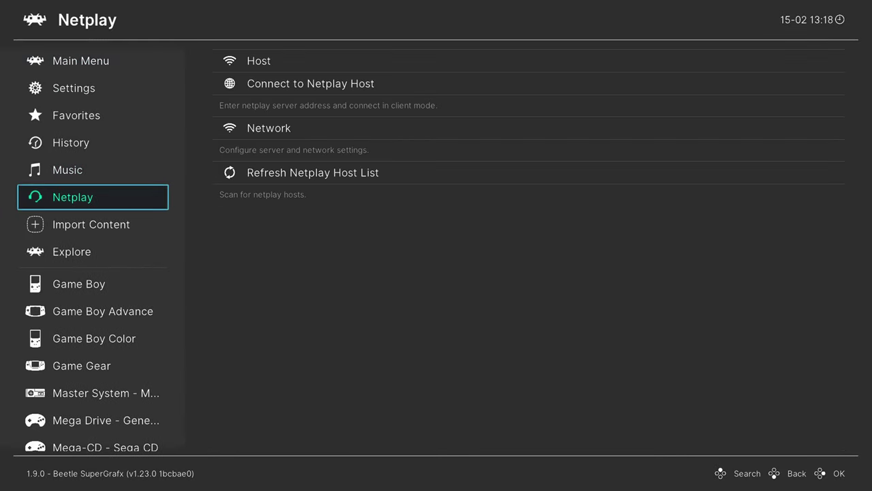
pyautogui.press('Right')
pyautogui.press('Down')
pyautogui.press('Down')
pyautogui.press('Return')
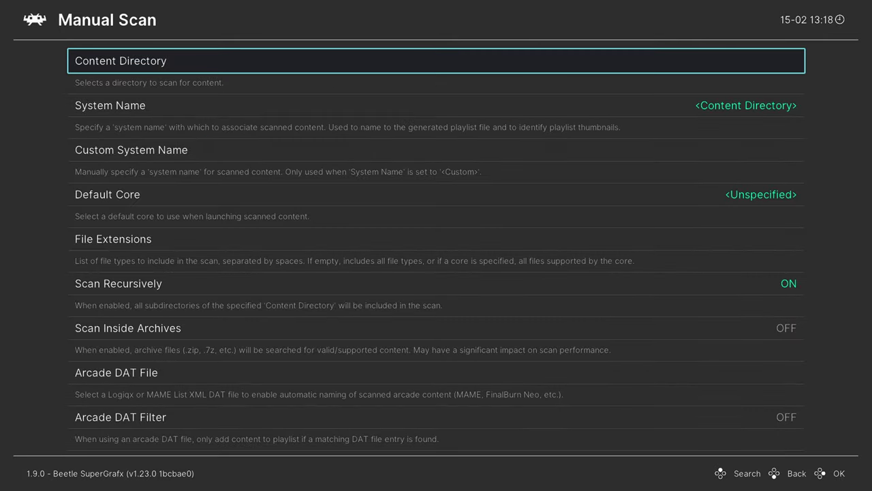
# Set the manual scan's content directory to sd:/Retroarch ROMS/TG16-PC Engine Games.
pyautogui.press('Return')
pyautogui.press('Return')
pyautogui.press('Down')
pyautogui.press('Down')
pyautogui.press('Down')
pyautogui.press('Down')
pyautogui.press('Down')
pyautogui.press('Down')
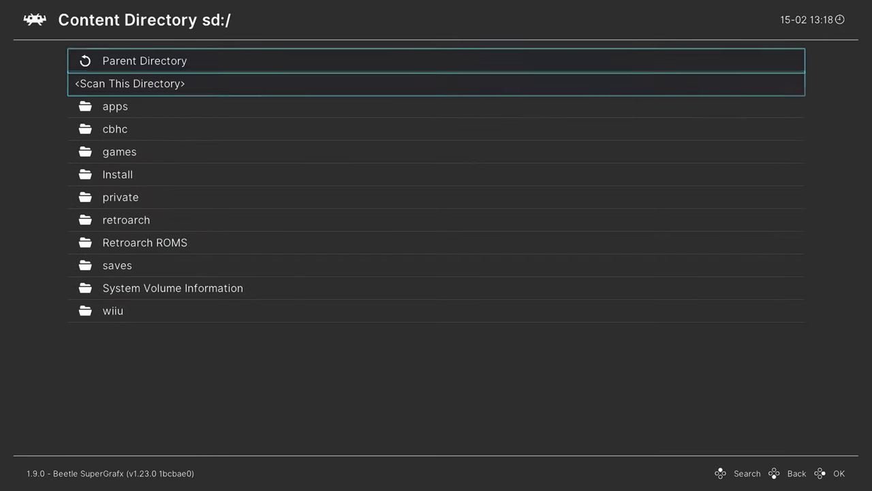
pyautogui.press('Down')
pyautogui.press('Down')
pyautogui.press('Return')
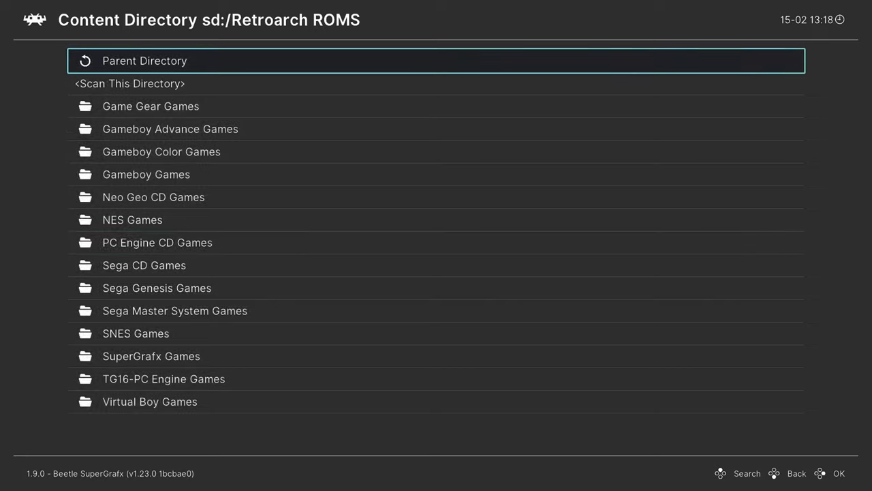
pyautogui.press('Down')
pyautogui.press('Down')
pyautogui.press('Down')
pyautogui.press('Down')
pyautogui.press('Down')
pyautogui.press('Down')
pyautogui.press('Down')
pyautogui.press('Down')
pyautogui.press('Down')
pyautogui.press('Down')
pyautogui.press('Down')
pyautogui.press('Down')
pyautogui.press('Down')
pyautogui.press('Down')
pyautogui.press('Down')
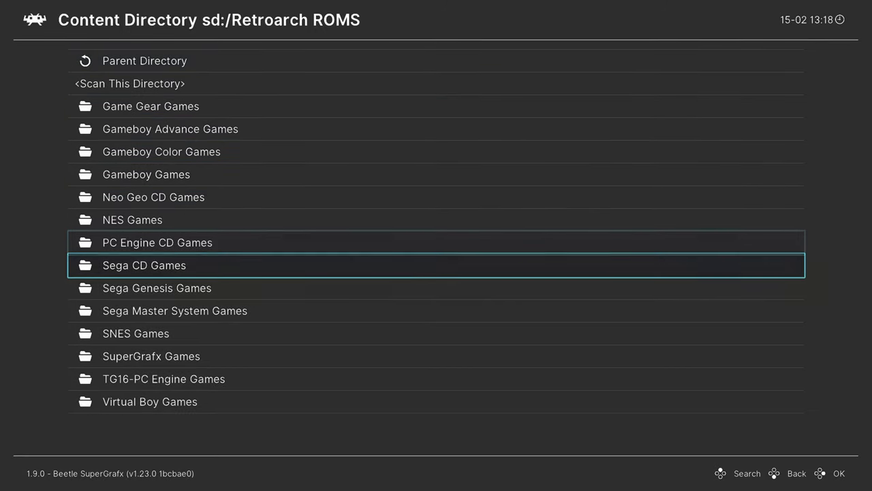
pyautogui.press('Down')
pyautogui.press('Return')
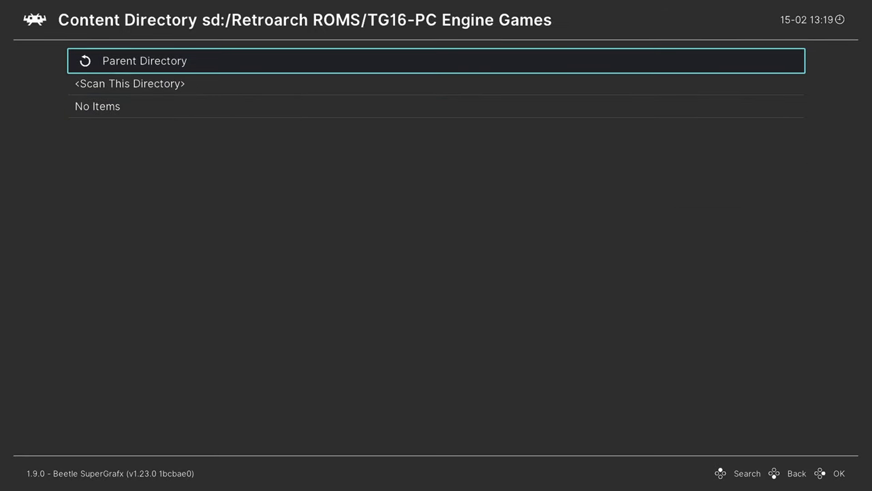
pyautogui.press('Down')
pyautogui.press('Return')
# Confirm the TG16-PC Engine Games folder as the content directory and set the system name to NEC - PC Engine - TurboGrafx 16.
pyautogui.press('Down')
pyautogui.press('Return')
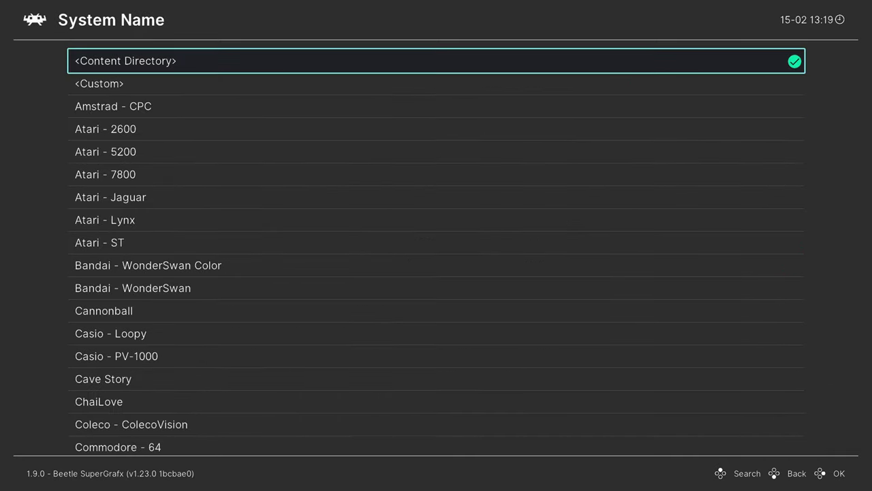
pyautogui.press('Down')
pyautogui.press('Down')
pyautogui.press('Down')
pyautogui.press('Down')
pyautogui.press('Down')
pyautogui.press('Down')
pyautogui.press('Down')
pyautogui.press('Down')
pyautogui.press('Down')
pyautogui.press('Down')
pyautogui.press('Down')
pyautogui.press('Down')
pyautogui.press('Down')
pyautogui.press('Down')
pyautogui.press('Down')
pyautogui.press('Down')
pyautogui.press('Down')
pyautogui.press('Down')
pyautogui.press('Down')
pyautogui.press('Down')
pyautogui.press('Down')
pyautogui.press('Down')
pyautogui.press('Down')
pyautogui.press('Down')
pyautogui.press('Down')
pyautogui.press('Down')
pyautogui.press('Down')
pyautogui.press('Down')
pyautogui.press('Down')
pyautogui.press('Down')
pyautogui.press('Down')
pyautogui.press('Down')
pyautogui.press('Down')
pyautogui.press('Down')
pyautogui.press('Down')
pyautogui.press('Down')
pyautogui.press('Down')
pyautogui.press('Down')
pyautogui.press('Down')
pyautogui.press('Down')
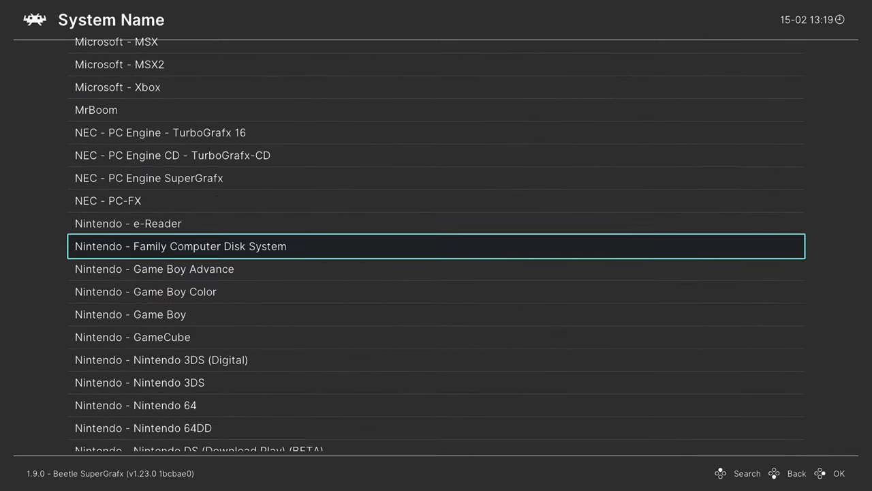
pyautogui.press('Up')
pyautogui.press('Up')
pyautogui.press('Up')
pyautogui.press('Up')
pyautogui.press('Up')
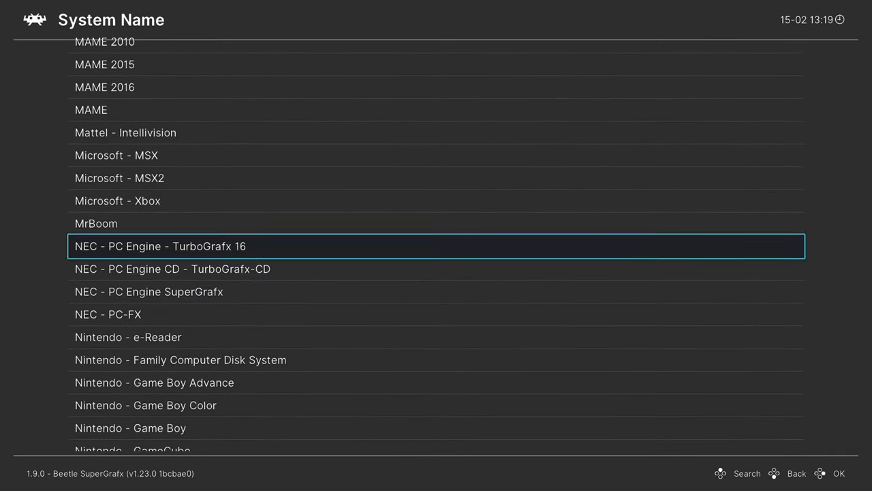
pyautogui.press('Return')
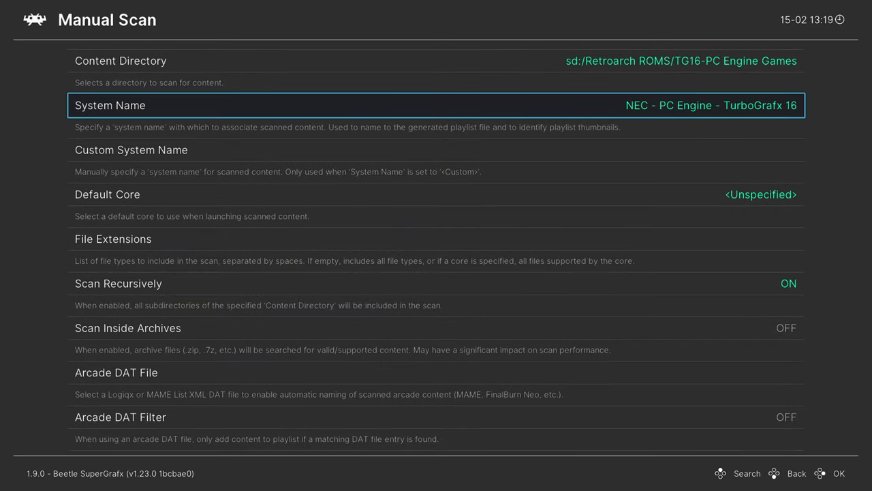
# Set the manual scan's default core to NEC - PC Engine SuperGrafx (Beetle SuperGrafx).
pyautogui.press('Down')
pyautogui.press('Down')
pyautogui.press('Return')
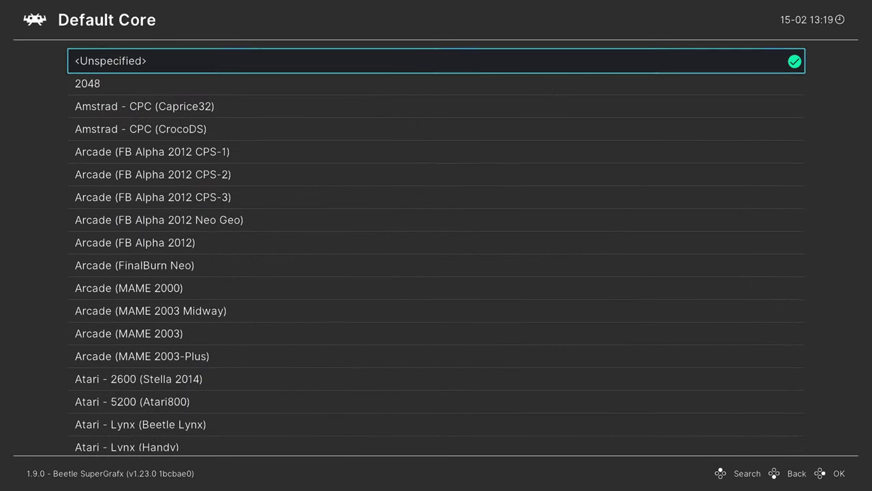
pyautogui.press('Down')
pyautogui.press('Down')
pyautogui.press('Down')
pyautogui.press('Down')
pyautogui.press('Down')
pyautogui.press('Down')
pyautogui.press('Down')
pyautogui.press('Down')
pyautogui.press('Down')
pyautogui.press('Down')
pyautogui.press('Down')
pyautogui.press('Down')
pyautogui.press('Down')
pyautogui.press('Down')
pyautogui.press('Down')
pyautogui.press('Down')
pyautogui.press('Down')
pyautogui.press('Down')
pyautogui.press('Down')
pyautogui.press('Down')
pyautogui.press('Down')
pyautogui.press('Down')
pyautogui.press('Down')
pyautogui.press('Down')
pyautogui.press('Down')
pyautogui.press('Down')
pyautogui.press('Down')
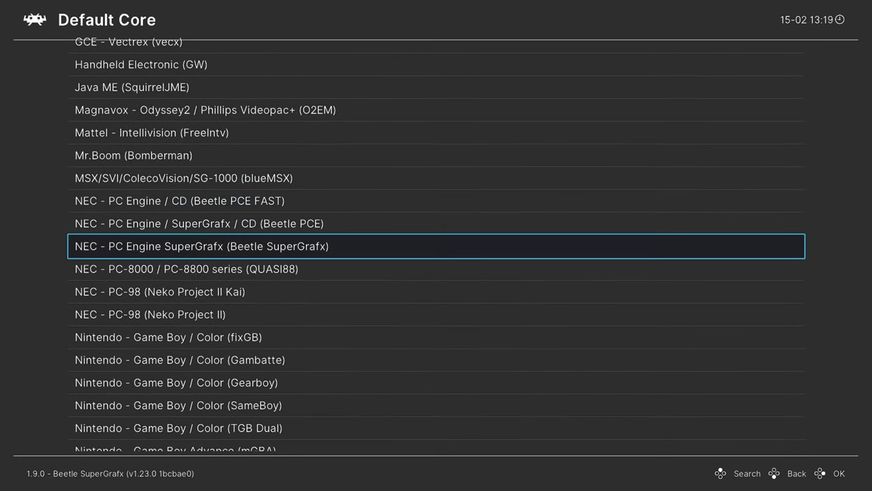
pyautogui.press('Return')
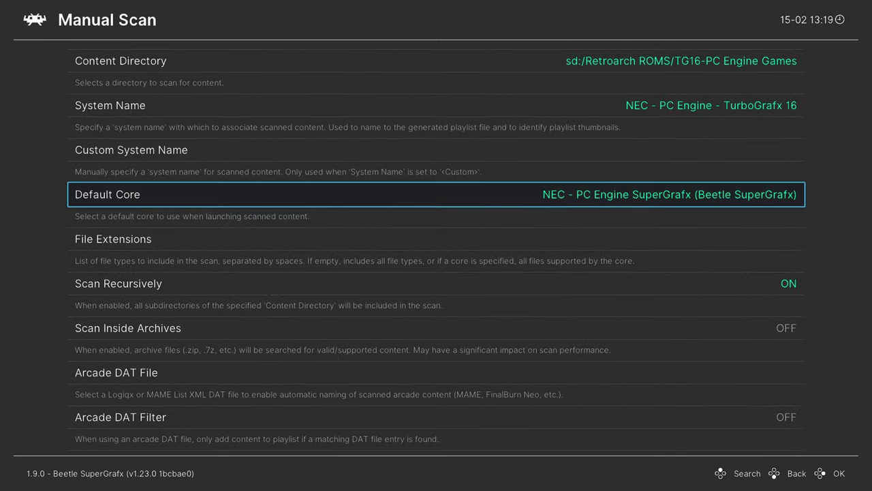
# Run the manual scan of the TG16-PC Engine Games folder and return to the content import options.
pyautogui.press('Down')
pyautogui.press('Down')
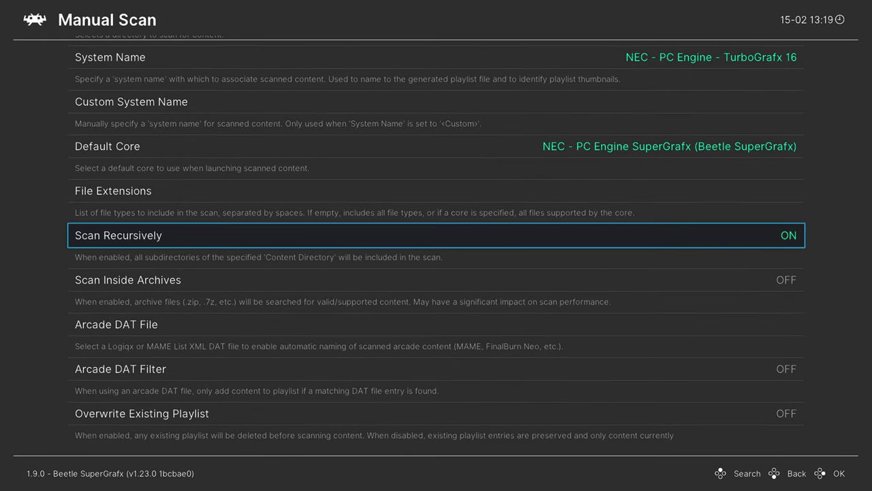
pyautogui.press('Down')
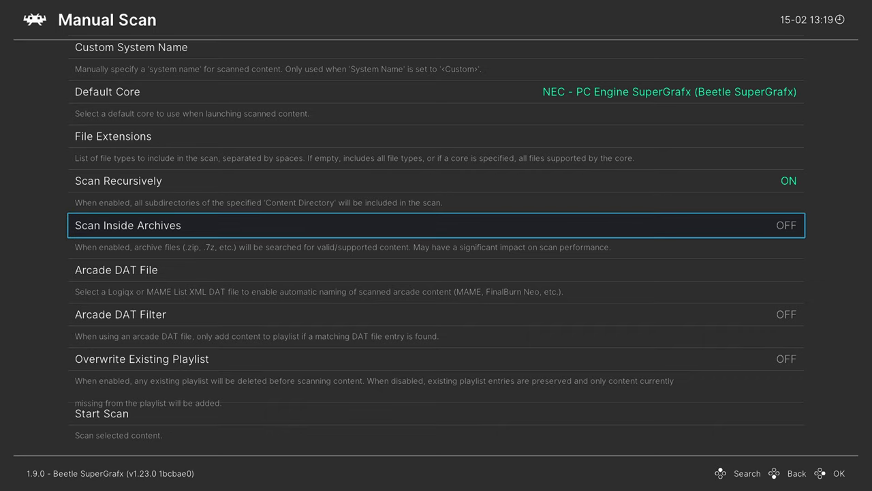
pyautogui.press('Down')
pyautogui.press('Down')
pyautogui.press('Down')
pyautogui.press('Down')
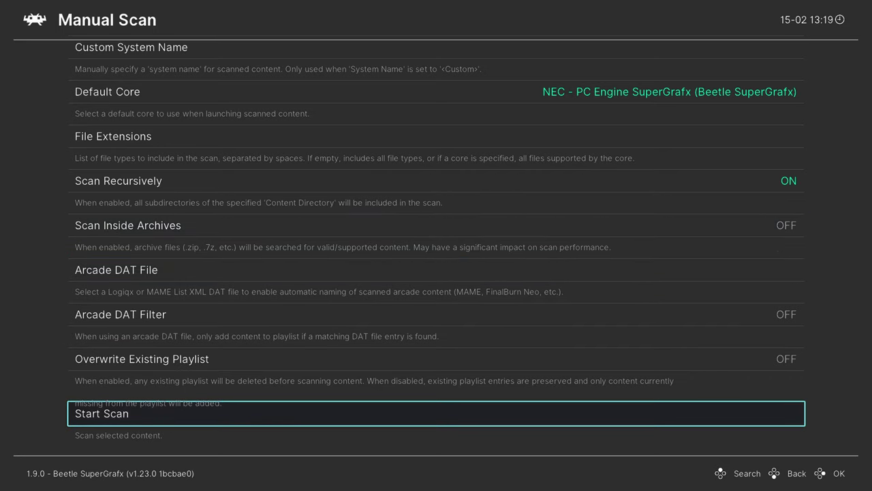
pyautogui.press('Return')
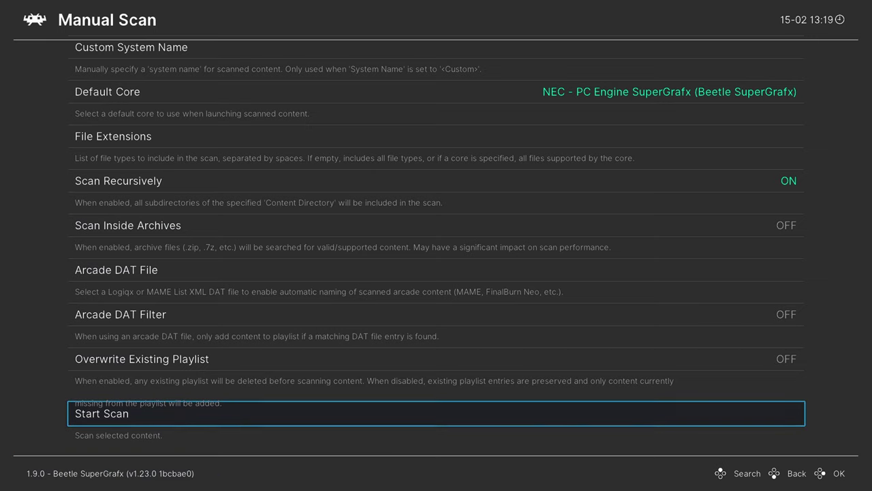
pyautogui.press('BackSpace')
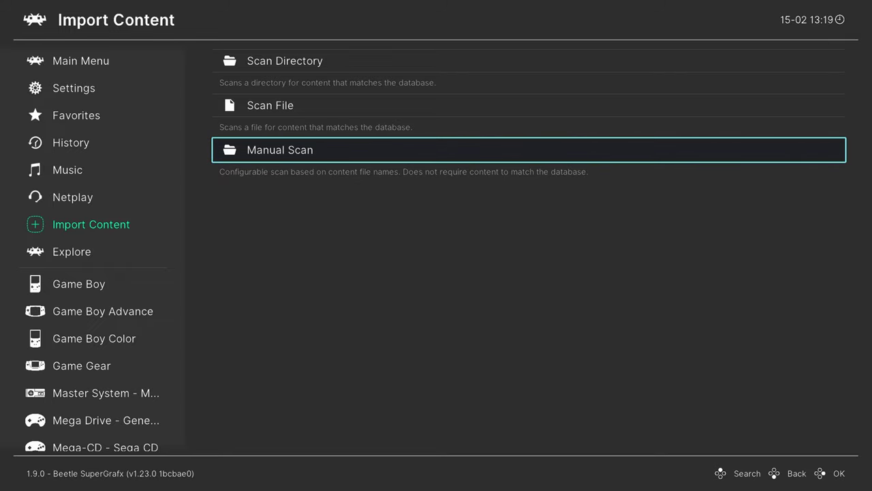
# Reopen the manual scan settings and set the content directory to sd:/Retroarch ROMS/SuperGrafx Games.
pyautogui.press('Return')
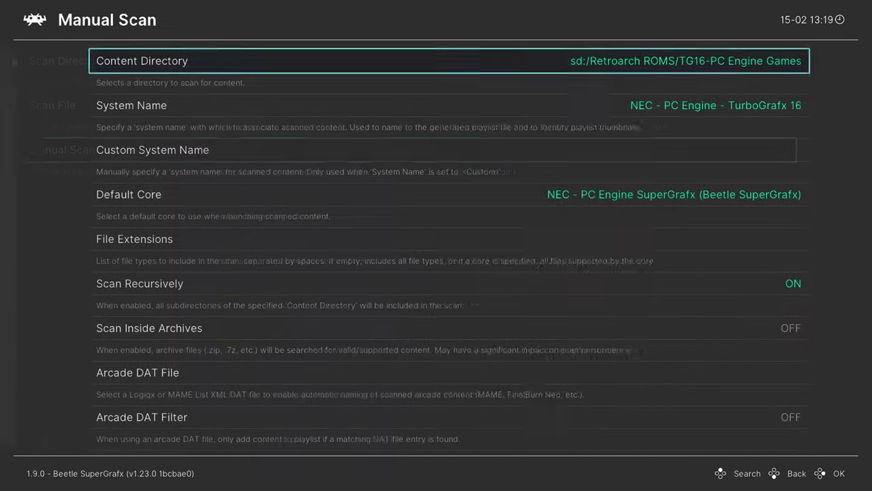
pyautogui.press('Return')
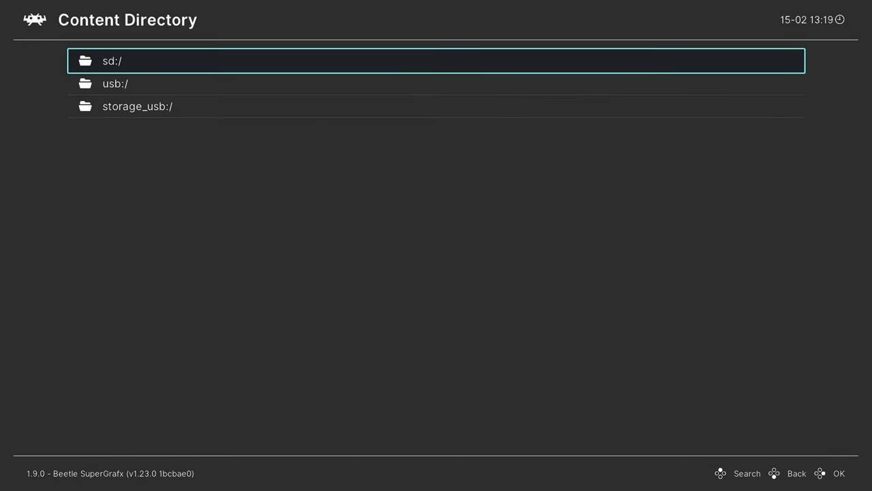
pyautogui.press('Return')
pyautogui.press('Down')
pyautogui.press('Down')
pyautogui.press('Down')
pyautogui.press('Down')
pyautogui.press('Down')
pyautogui.press('Down')
pyautogui.press('Down')
pyautogui.press('Down')
pyautogui.press('Return')
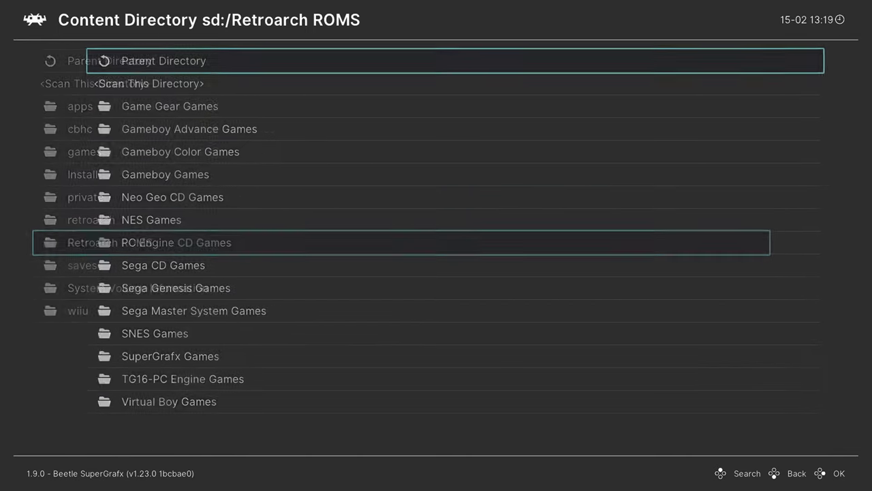
pyautogui.press('Down')
pyautogui.press('Down')
pyautogui.press('Down')
pyautogui.press('Down')
pyautogui.press('Down')
pyautogui.press('Down')
pyautogui.press('Down')
pyautogui.press('Down')
pyautogui.press('Down')
pyautogui.press('Down')
pyautogui.press('Down')
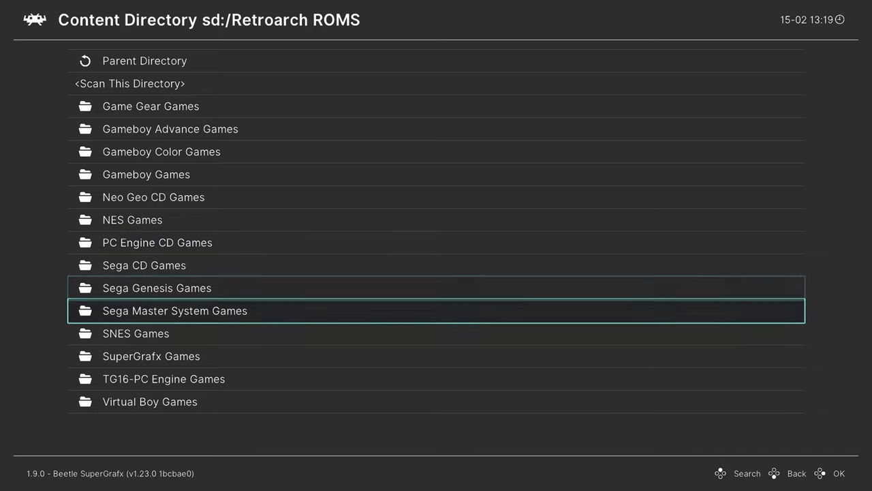
pyautogui.press('Down')
pyautogui.press('Down')
pyautogui.press('Return')
pyautogui.press('Down')
pyautogui.press('Return')
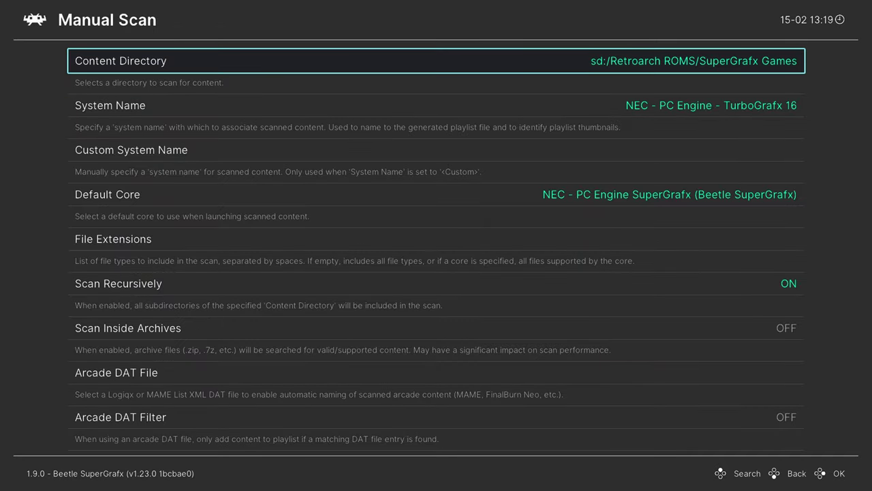
# Set the manual scan's system name to NEC - PC Engine SuperGrafx.
pyautogui.press('Down')
pyautogui.press('Return')
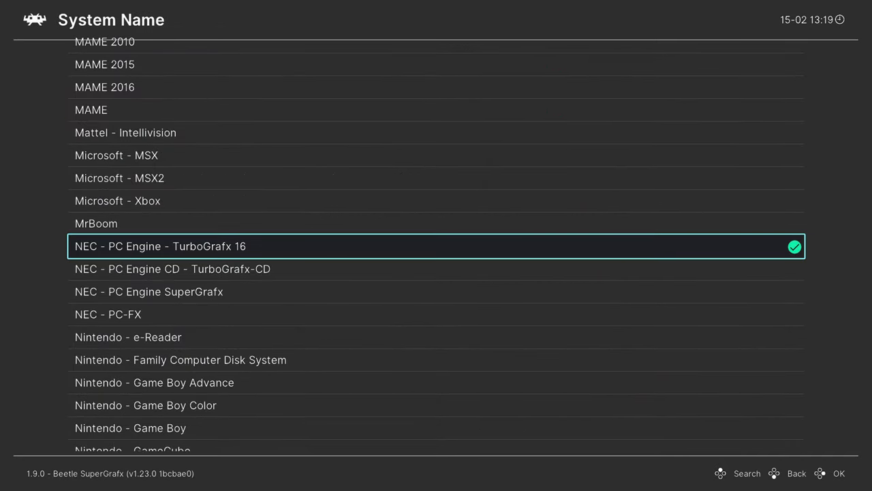
pyautogui.press('Down')
pyautogui.press('Down')
pyautogui.press('Return')
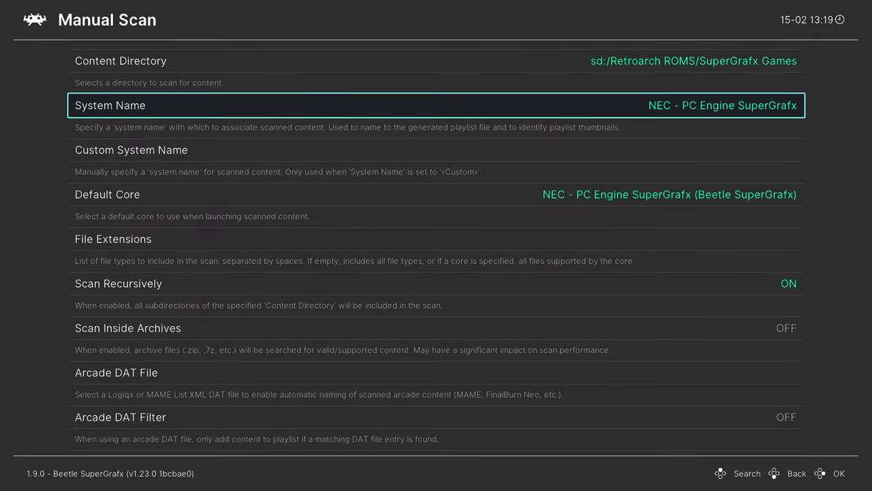
# Run the manual scan of the SuperGrafx Games folder and return to the content import options.
pyautogui.press('Down')
pyautogui.press('Down')
pyautogui.press('Down')
pyautogui.press('Down')
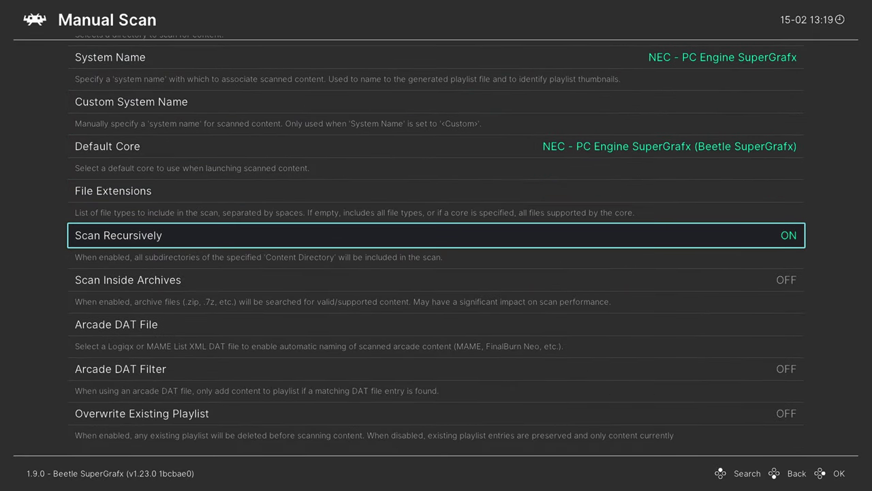
pyautogui.press('Down')
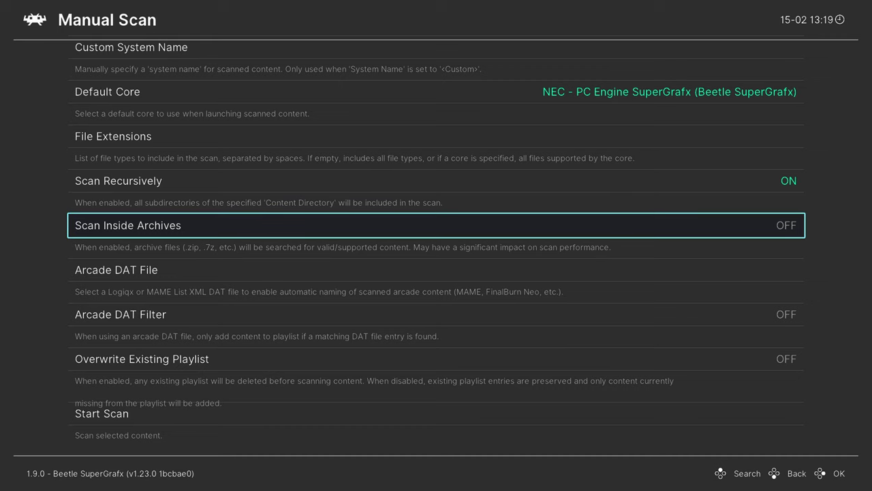
pyautogui.press('Down')
pyautogui.press('Down')
pyautogui.press('Down')
pyautogui.press('Down')
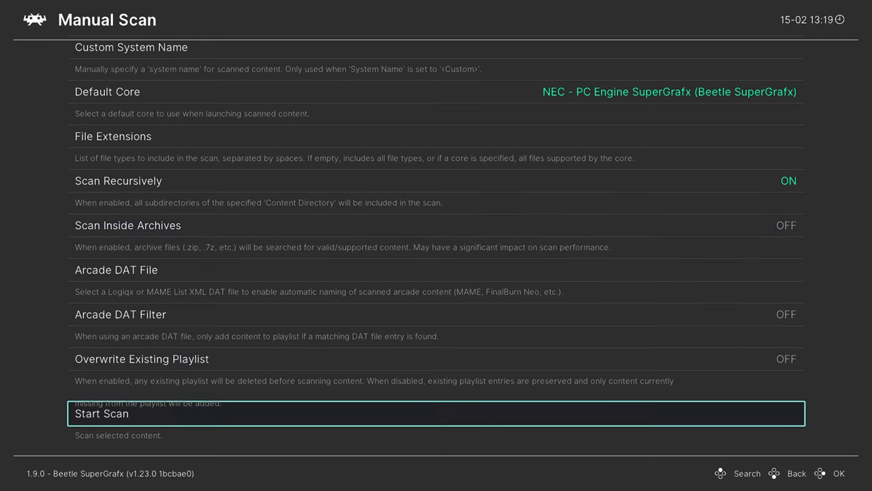
pyautogui.press('Return')
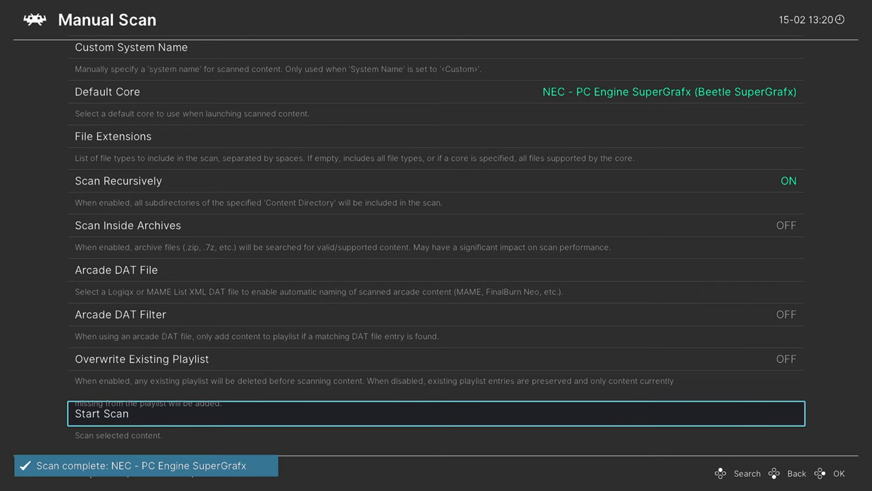
pyautogui.press('BackSpace')
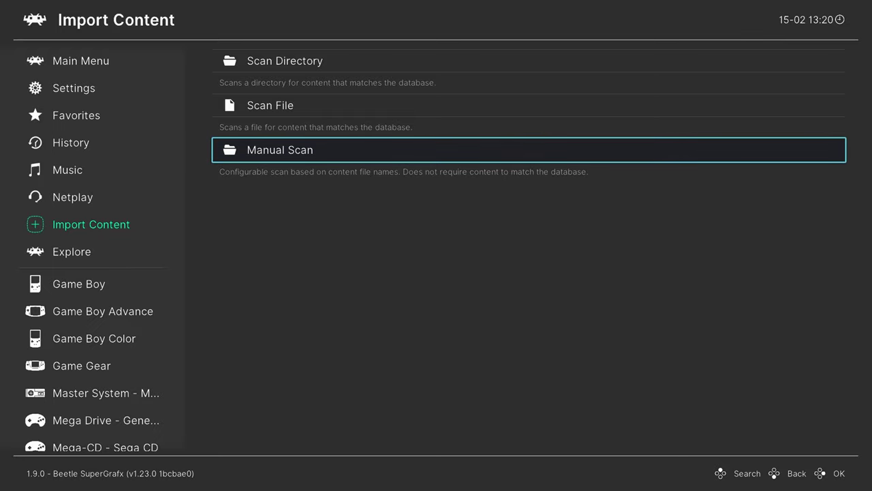
# Reopen the manual scan settings and set the content directory to sd:/Retroarch ROMS/PC Engine CD Games.
pyautogui.press('Return')
pyautogui.press('Return')
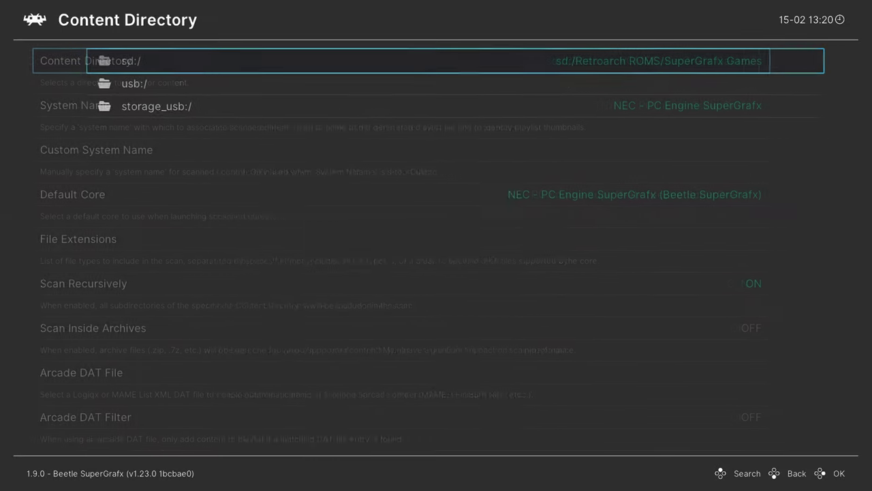
pyautogui.press('Return')
pyautogui.press('Down')
pyautogui.press('Down')
pyautogui.press('Down')
pyautogui.press('Down')
pyautogui.press('Down')
pyautogui.press('Down')
pyautogui.press('Down')
pyautogui.press('Down')
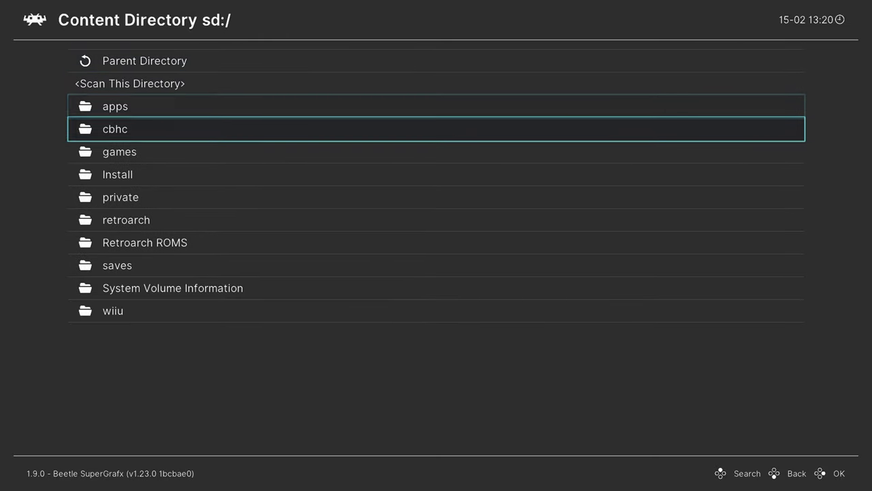
pyautogui.press('Return')
pyautogui.press('Down')
pyautogui.press('Down')
pyautogui.press('Down')
pyautogui.press('Down')
pyautogui.press('Down')
pyautogui.press('Down')
pyautogui.press('Down')
pyautogui.press('Down')
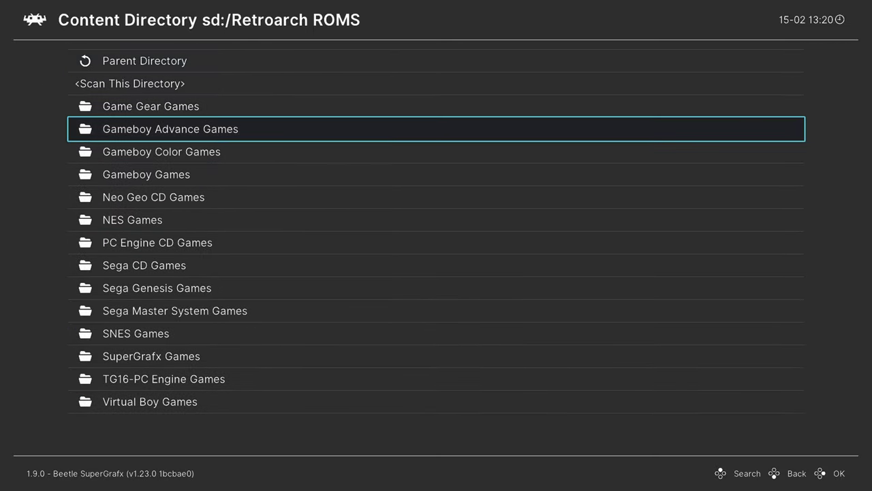
pyautogui.press('Return')
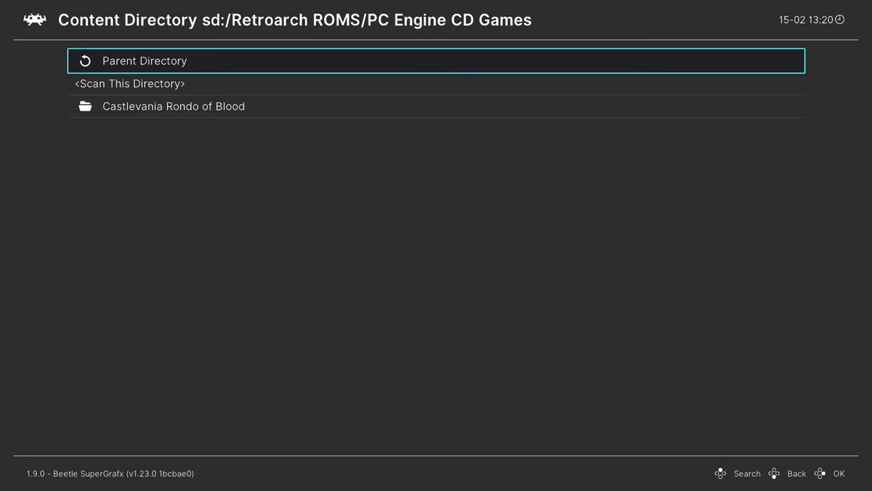
pyautogui.press('Down')
pyautogui.press('Return')
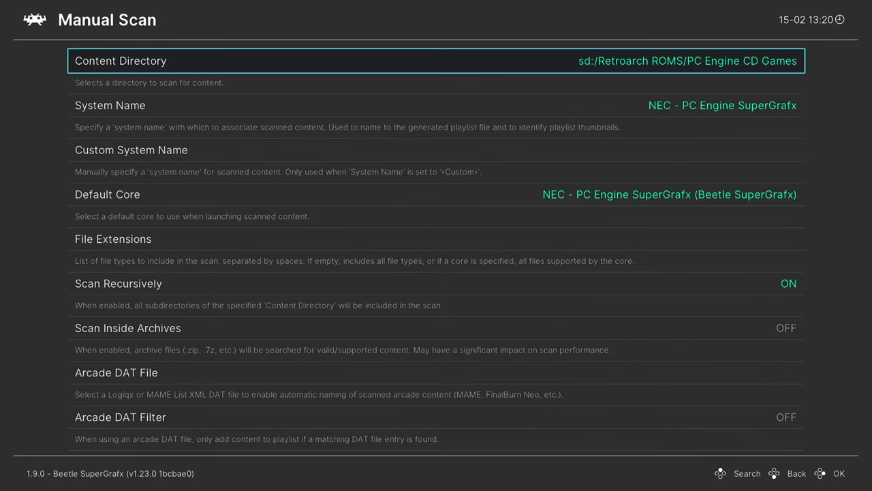
# Set the manual scan's system name to NEC - PC Engine CD - TurboGrafx-CD.
pyautogui.press('Down')
pyautogui.press('Return')
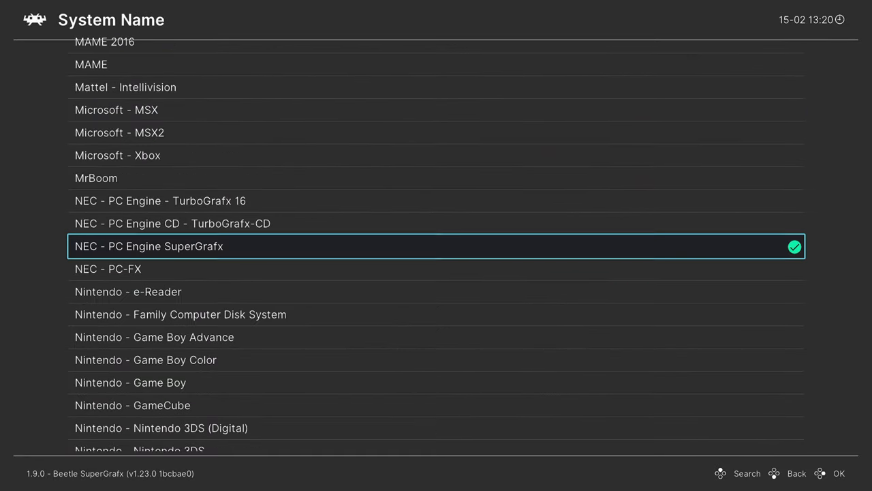
pyautogui.press('Up')
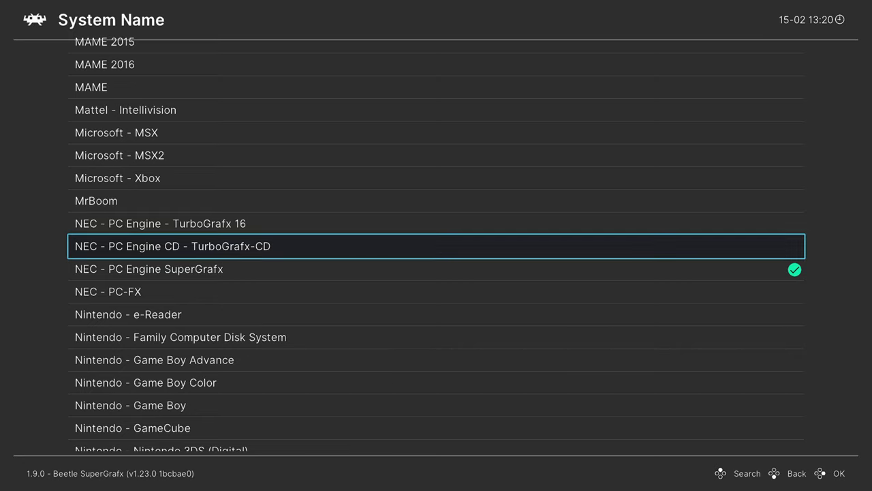
pyautogui.press('Return')
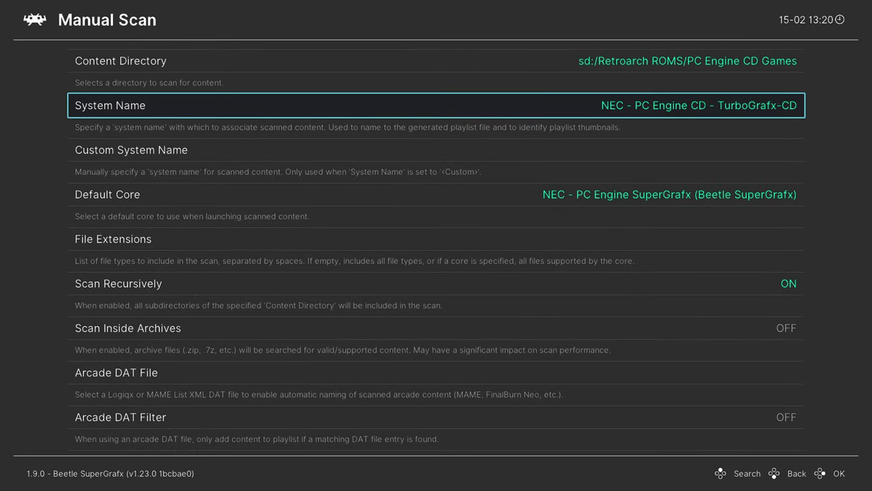
# Restrict the manual scan's file extensions to cue.
pyautogui.press('Down')
pyautogui.press('Down')
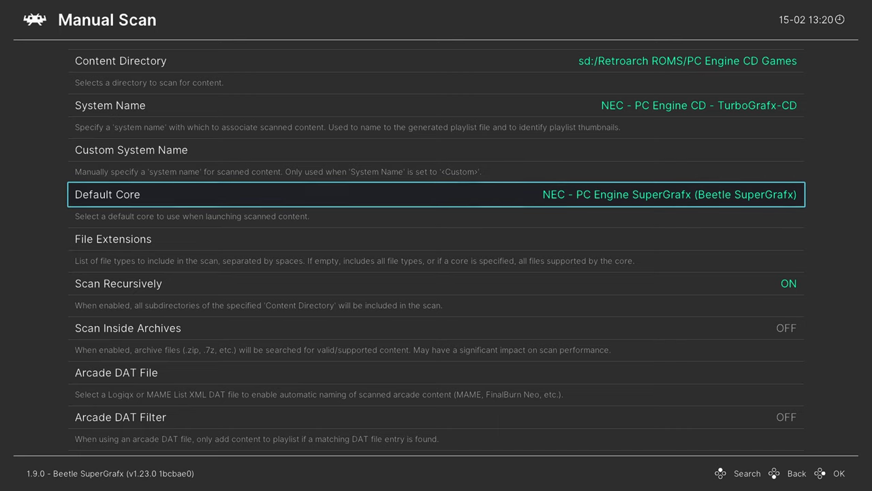
pyautogui.press('Down')
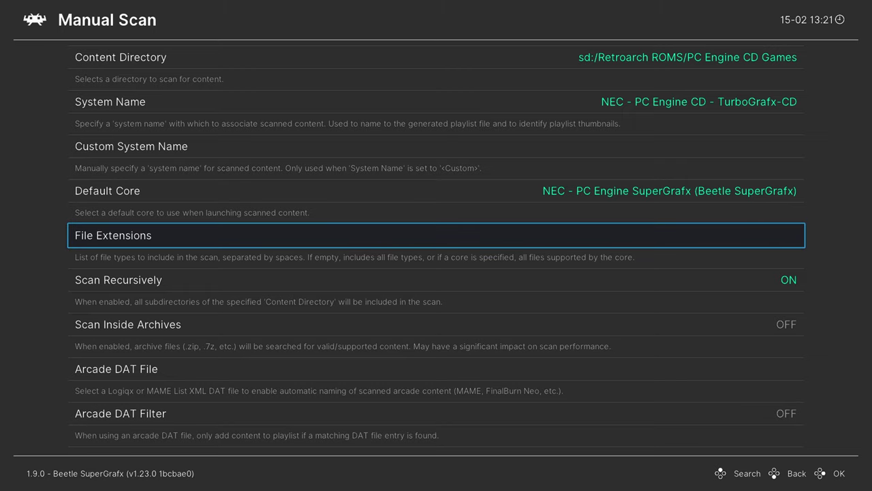
pyautogui.press('Return')
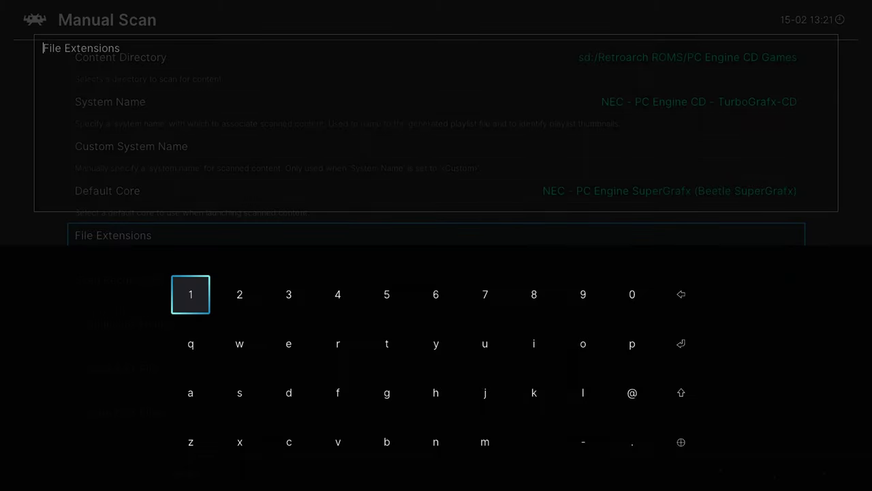
pyautogui.press('Right')
pyautogui.press('Down')
pyautogui.press('Down')
pyautogui.press('Down')
pyautogui.press('Right')
pyautogui.press('Return')
pyautogui.press('Right')
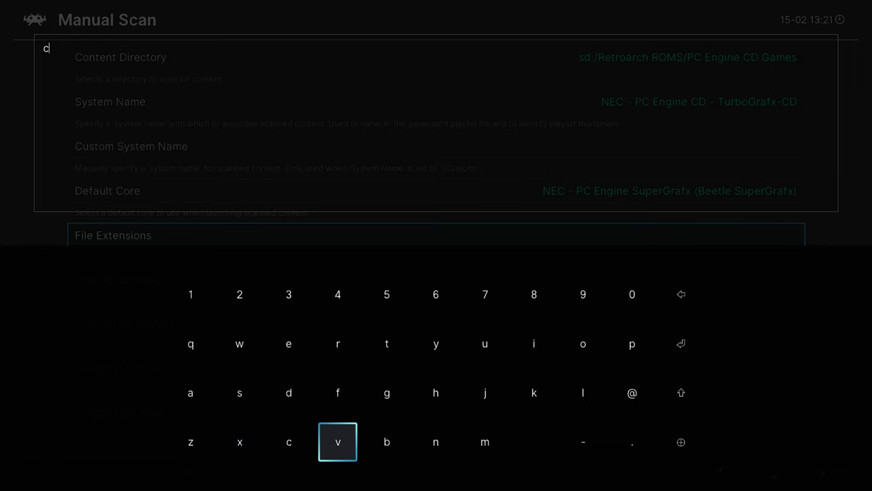
pyautogui.press('Right')
pyautogui.press('Right')
pyautogui.press('Right')
pyautogui.press('Up')
pyautogui.press('Return')
pyautogui.press('Left')
pyautogui.press('Left')
pyautogui.press('Left')
pyautogui.press('Left')
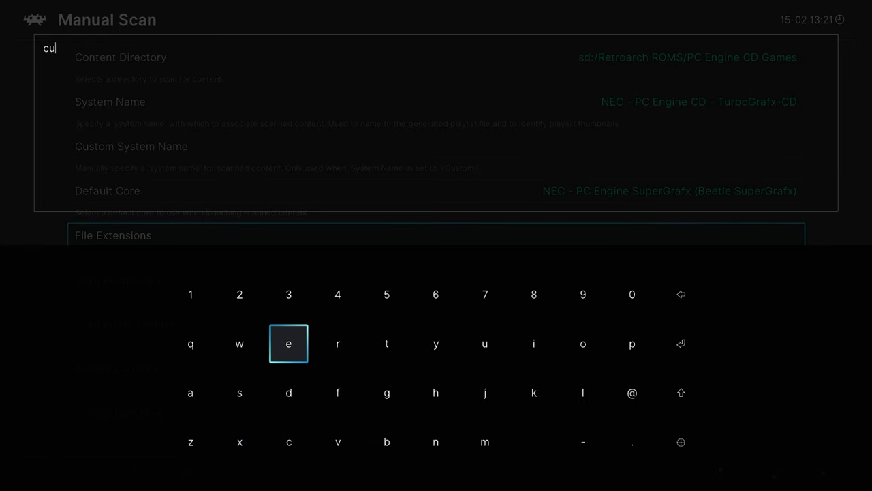
pyautogui.press('Return')
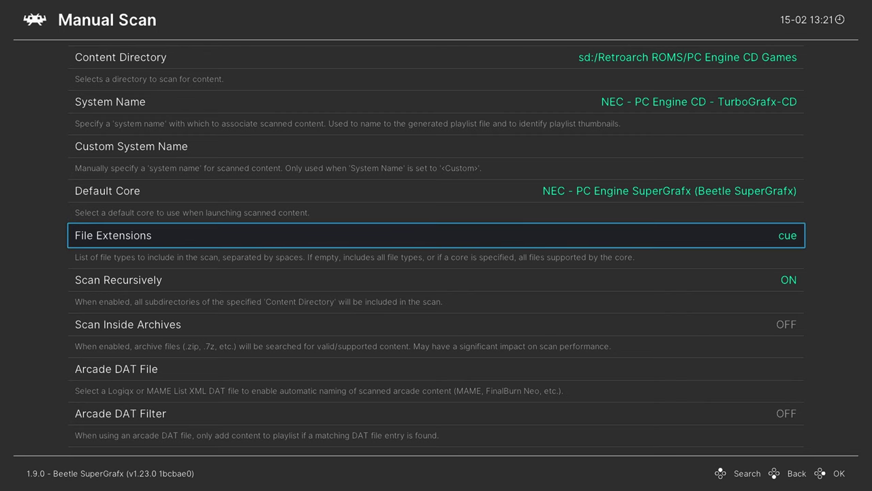
# Run the manual scan of the PC Engine CD Games folder and return to the main category list.
pyautogui.press('Down')
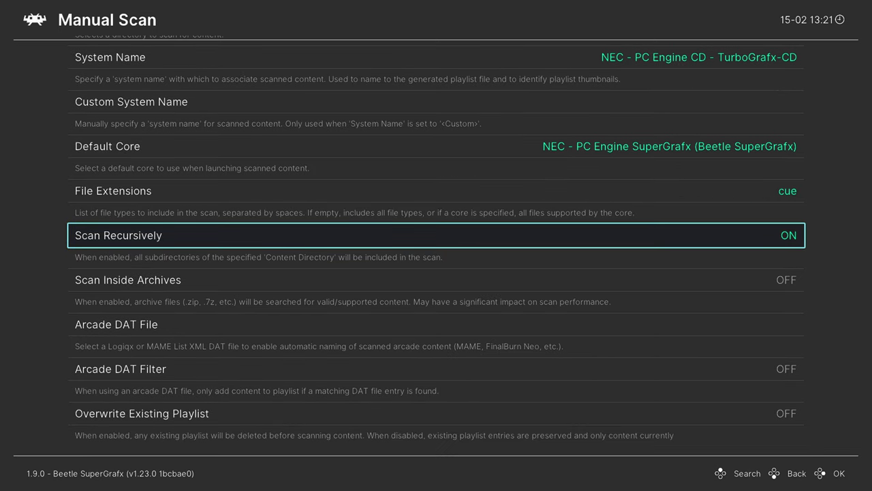
pyautogui.press('Down')
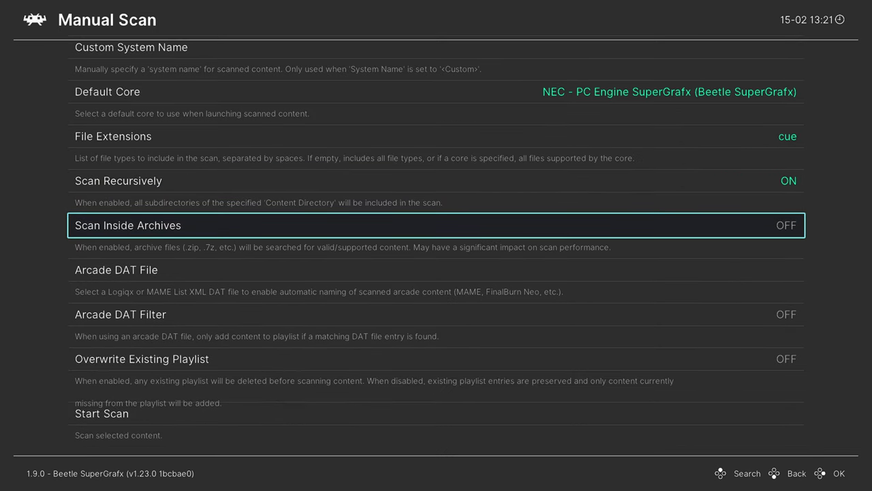
pyautogui.press('Down')
pyautogui.press('Down')
pyautogui.press('Down')
pyautogui.press('Down')
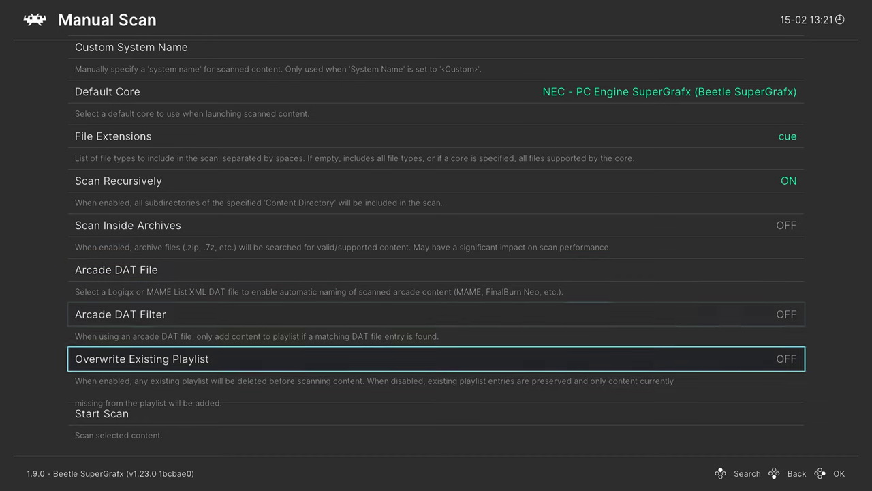
pyautogui.press('Return')
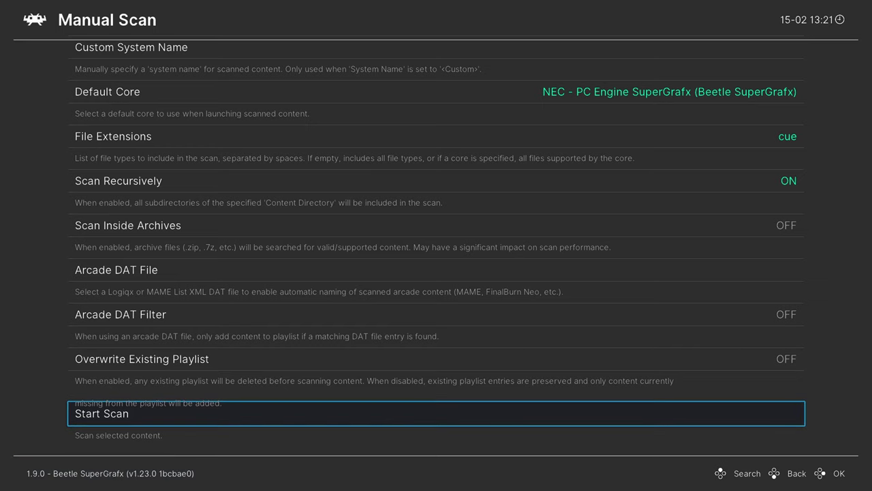
pyautogui.press('BackSpace')
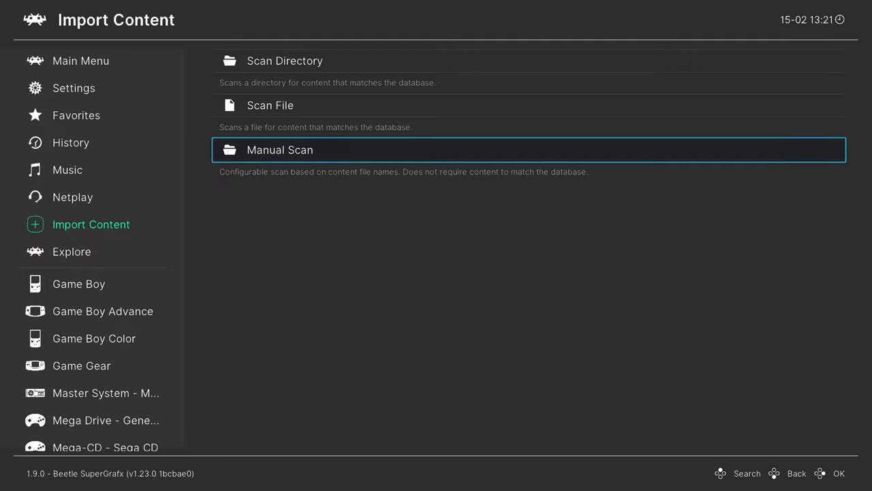
pyautogui.press('BackSpace')
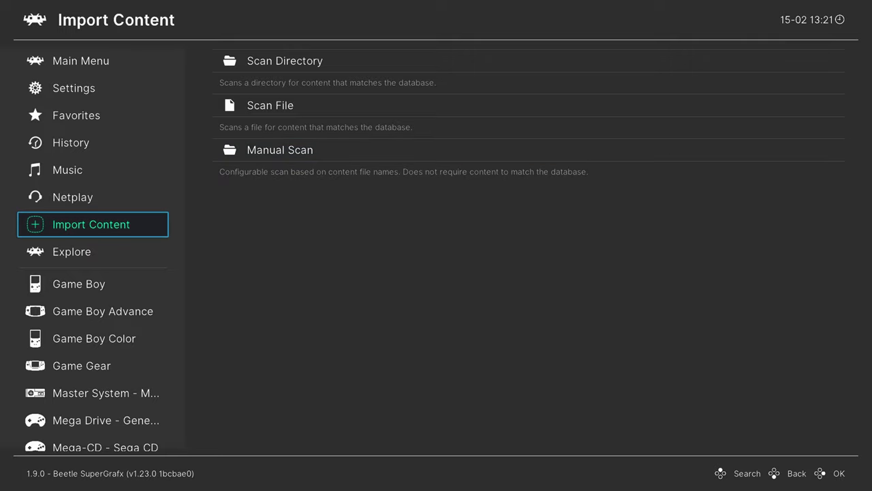
# Review the games in the PC Engine - TurboGrafx 16, PC Engine CD - TurboGrafx-CD and PC Engine SuperGrafx playlists.
pyautogui.press('Down')
pyautogui.press('Down')
pyautogui.press('Down')
pyautogui.press('Down')
pyautogui.press('Down')
pyautogui.press('Down')
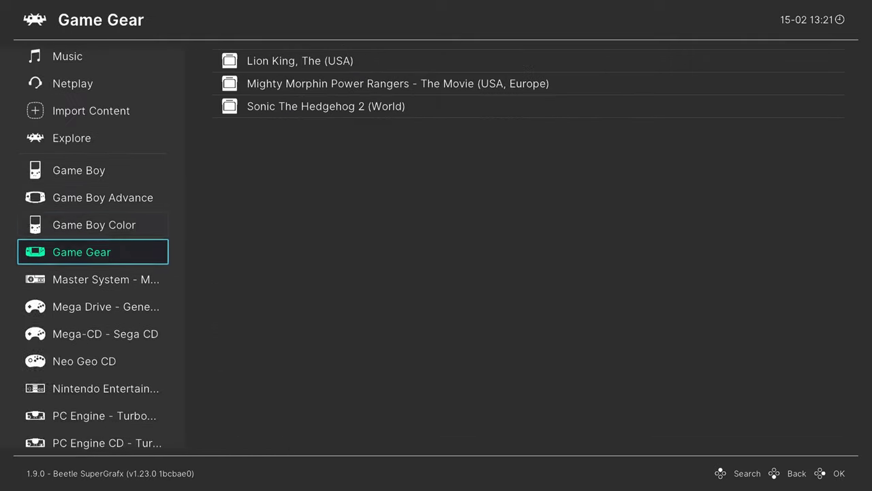
pyautogui.press('Down')
pyautogui.press('Down')
pyautogui.press('Down')
pyautogui.press('Down')
pyautogui.press('Down')
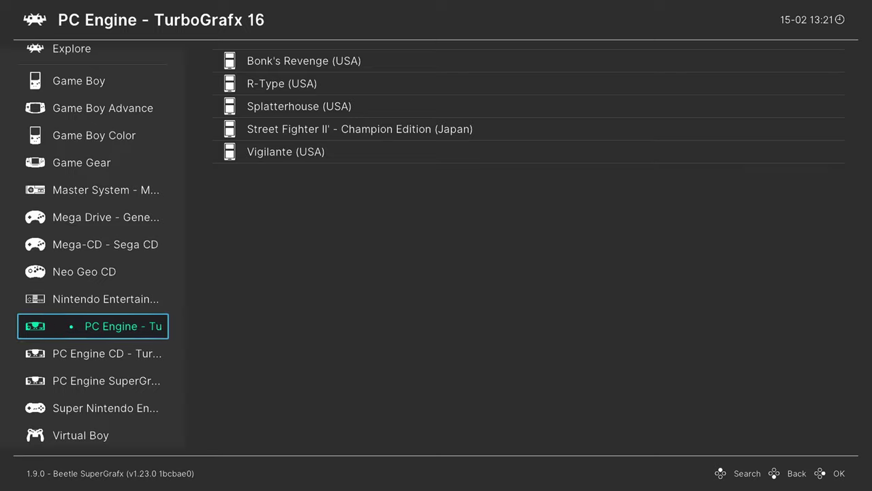
pyautogui.press('Down')
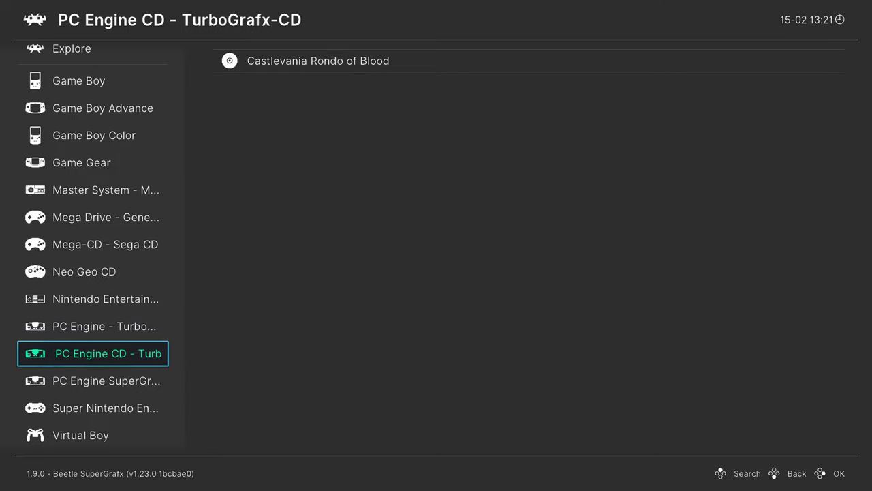
pyautogui.press('Down')
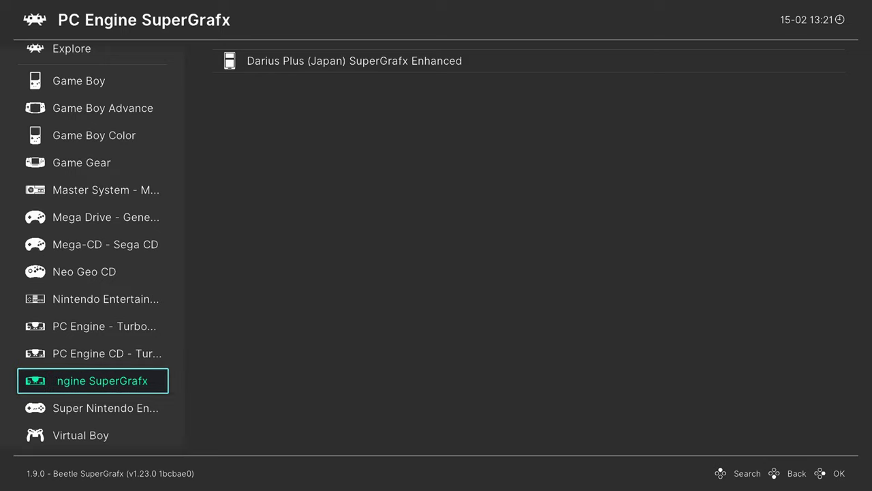
# Launch R-Type (USA) from the PC Engine - TurboGrafx 16 playlist and start a game from its title screen.
pyautogui.press('Up')
pyautogui.press('Up')
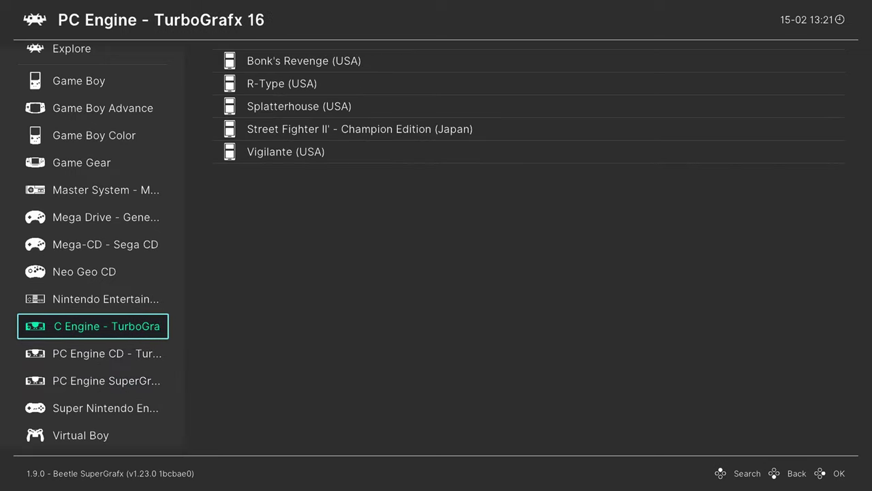
pyautogui.press('Right')
pyautogui.press('Down')
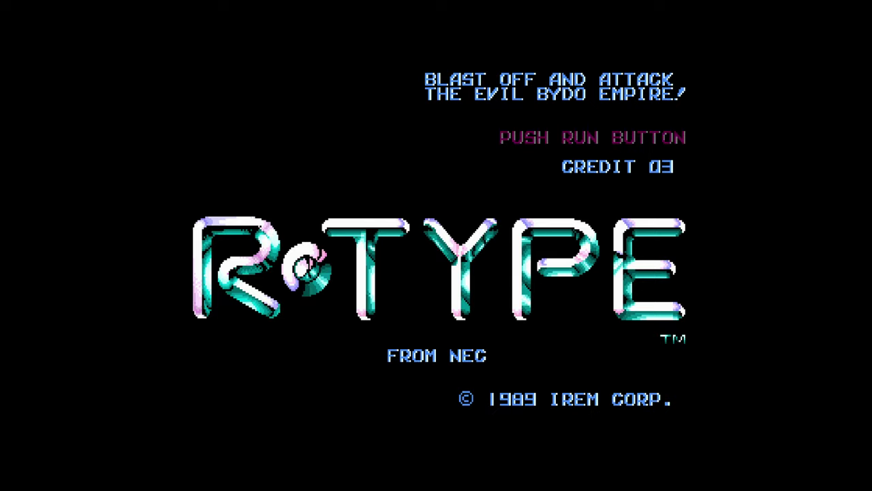
pyautogui.press('Return')
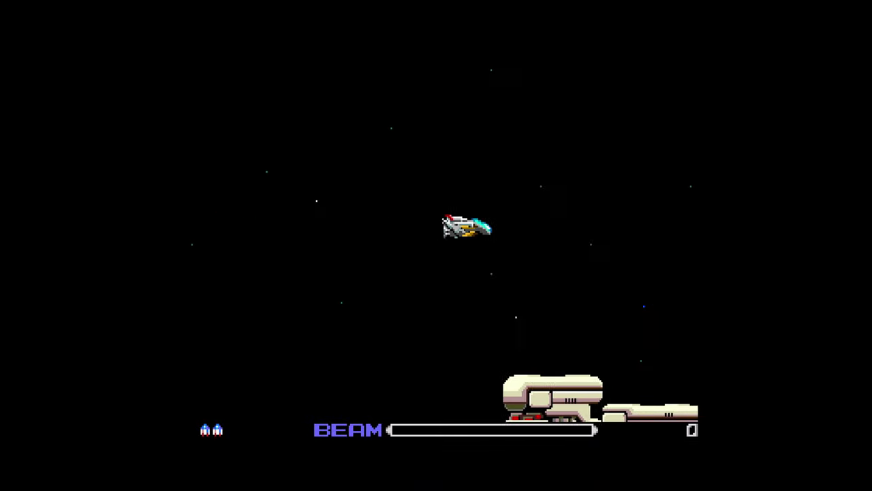
# Test R-Type's controls by flying the ship in different directions and firing its weapon.
pyautogui.press('Right')
pyautogui.press('Left')
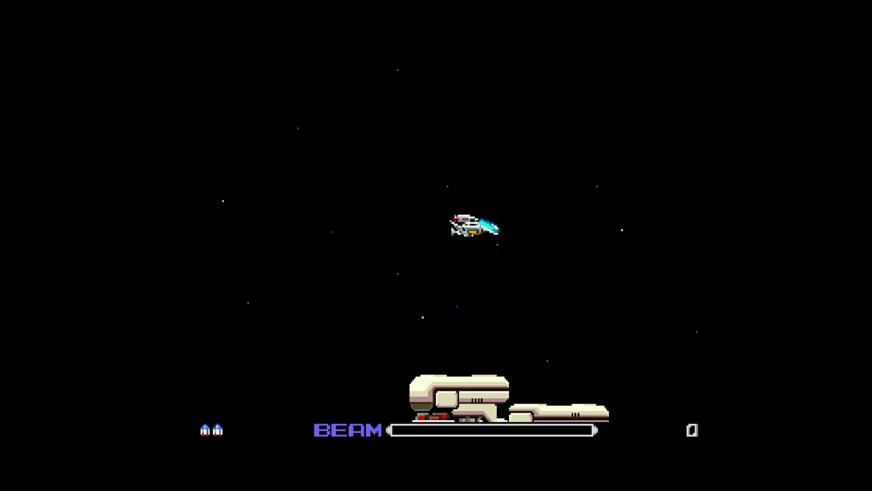
pyautogui.press('Down')
pyautogui.press('z')
pyautogui.press('Up')
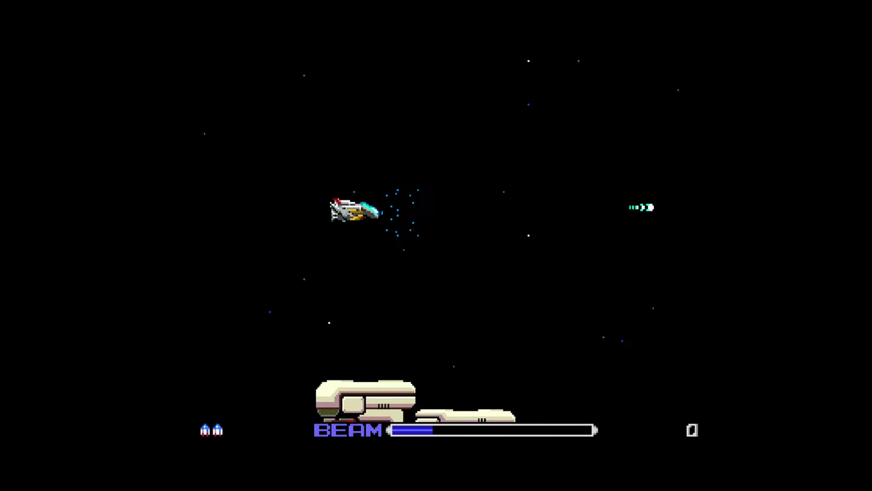
# Leave R-Type and launch Darius Plus (Japan) SuperGrafx Enhanced from the PC Engine SuperGrafx playlist.
pyautogui.press('F1')
pyautogui.press('Down')
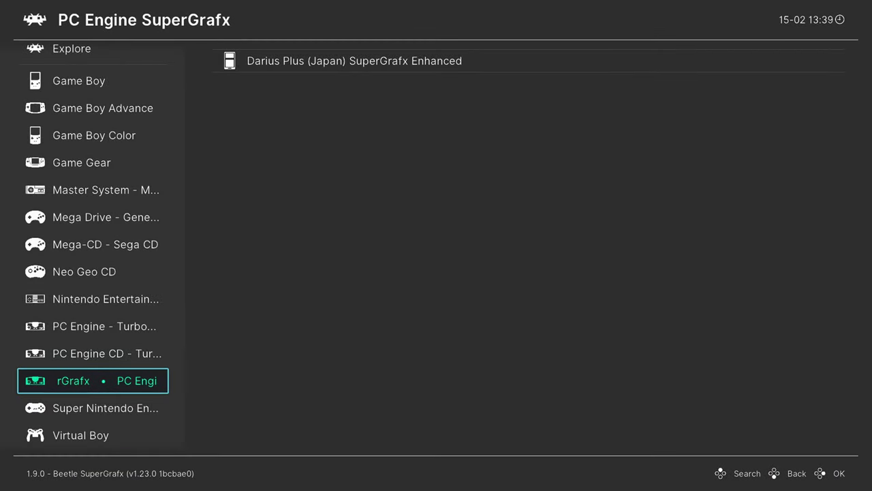
pyautogui.press('Right')
pyautogui.press('Return')
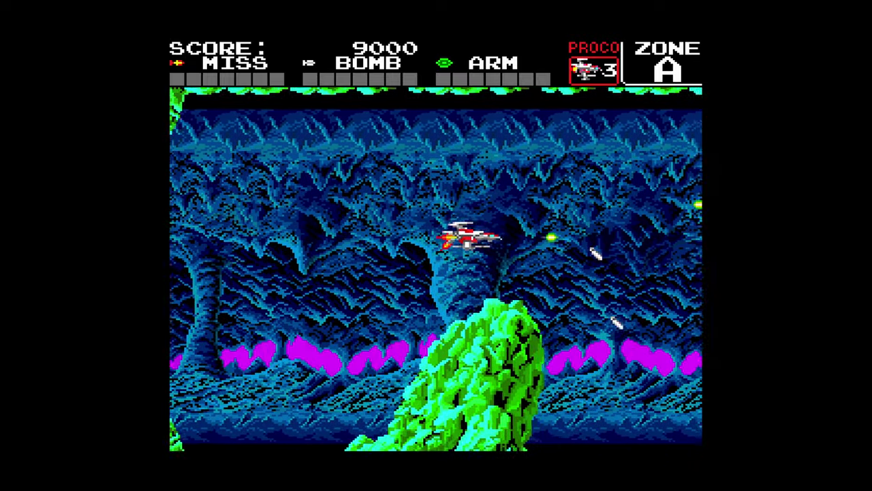
# Leave Darius Plus, launch Castlevania Rondo of Blood from the PC Engine CD playlist and continue past the Super CD-ROM² System screen.
pyautogui.press('F1')
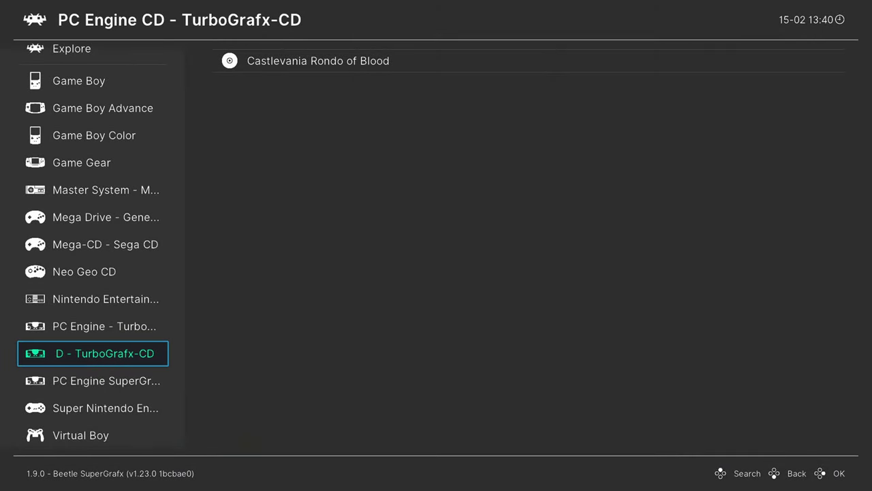
pyautogui.press('Right')
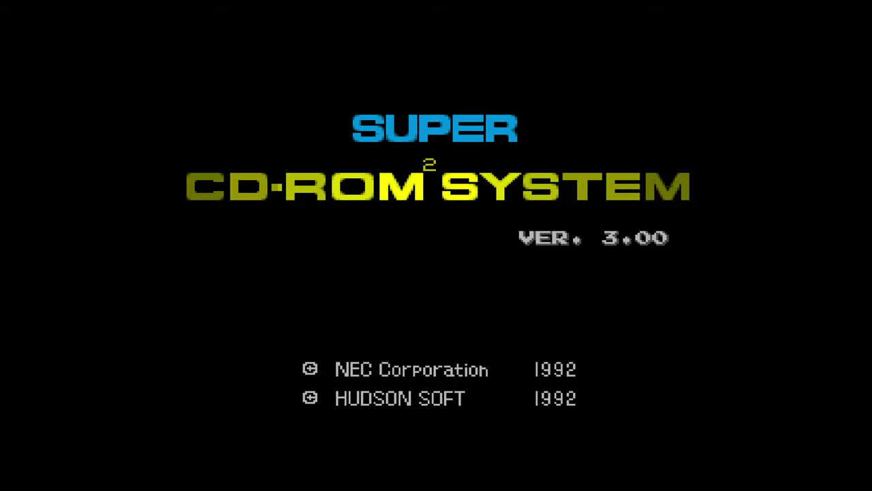
pyautogui.press('Return')
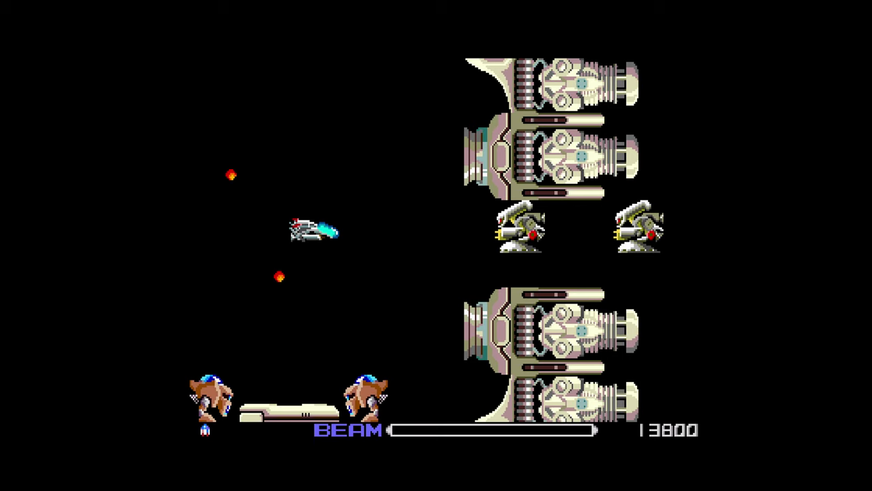
# Pause the running R-Type game and open its core options.
pyautogui.press('F1')
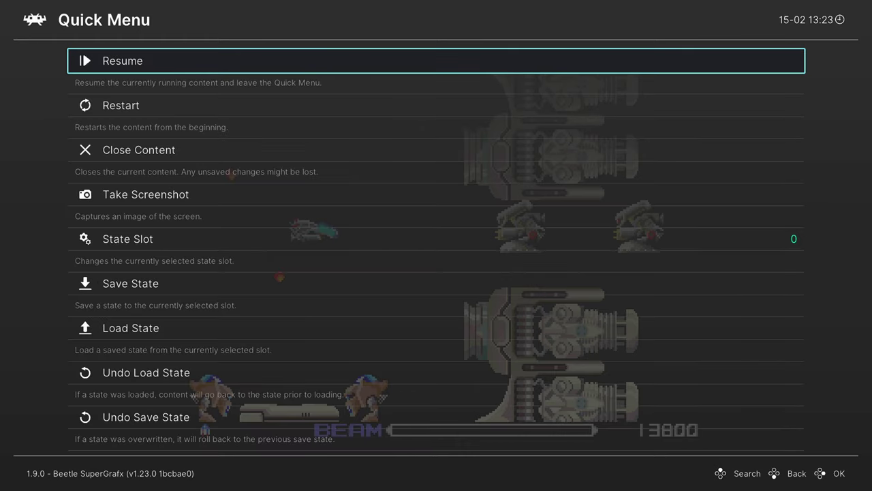
pyautogui.press('Down')
pyautogui.press('Down')
pyautogui.press('Down')
pyautogui.press('Down')
pyautogui.press('Down')
pyautogui.press('Down')
pyautogui.press('Down')
pyautogui.press('Down')
pyautogui.press('Down')
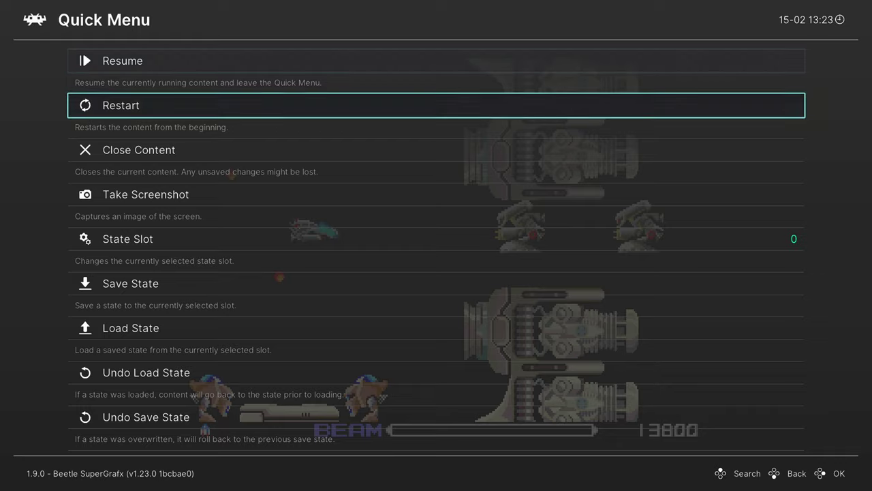
pyautogui.press('Down')
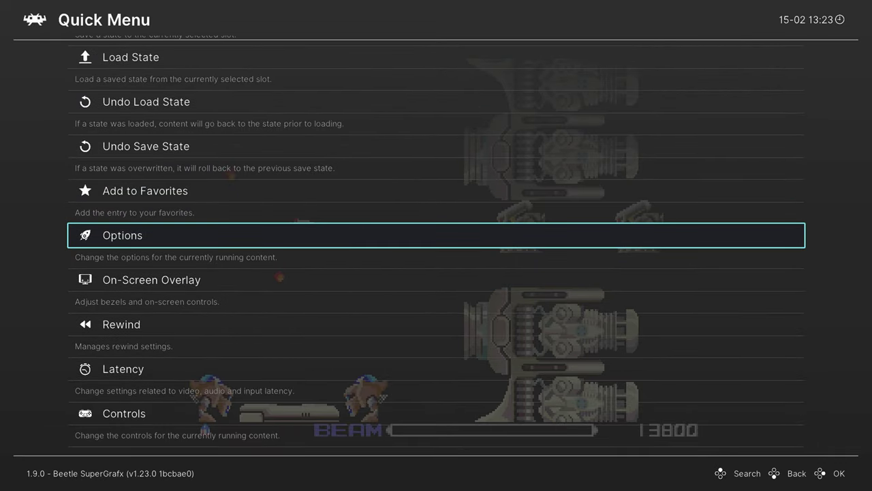
pyautogui.press('Return')
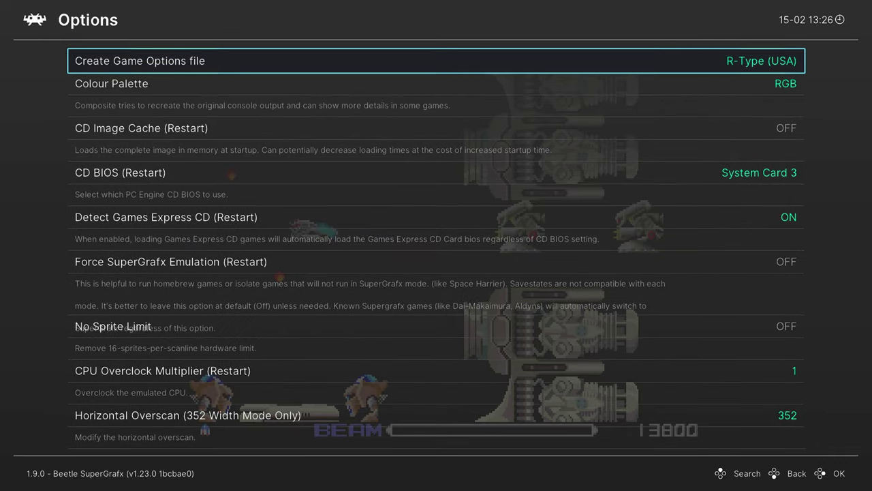
# Set the Colour Palette core option to Composite and return to the R-Type game to preview its colours.
pyautogui.press('Down')
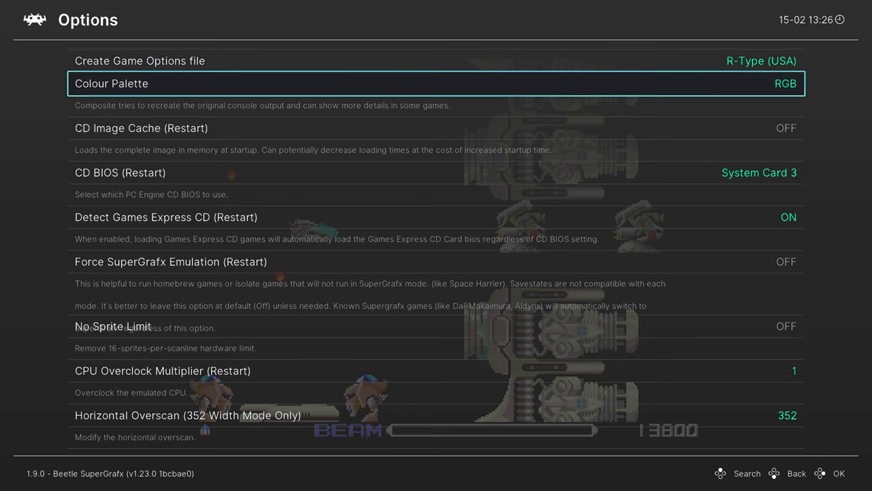
pyautogui.press('Return')
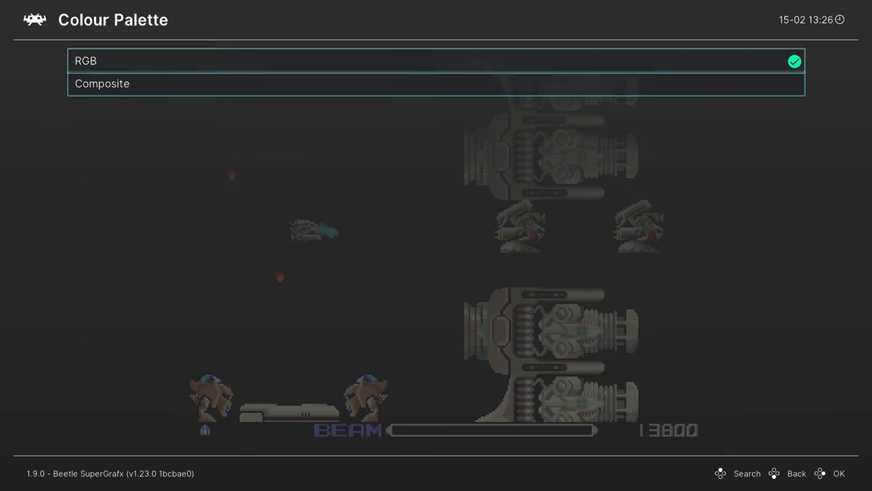
pyautogui.press('Return')
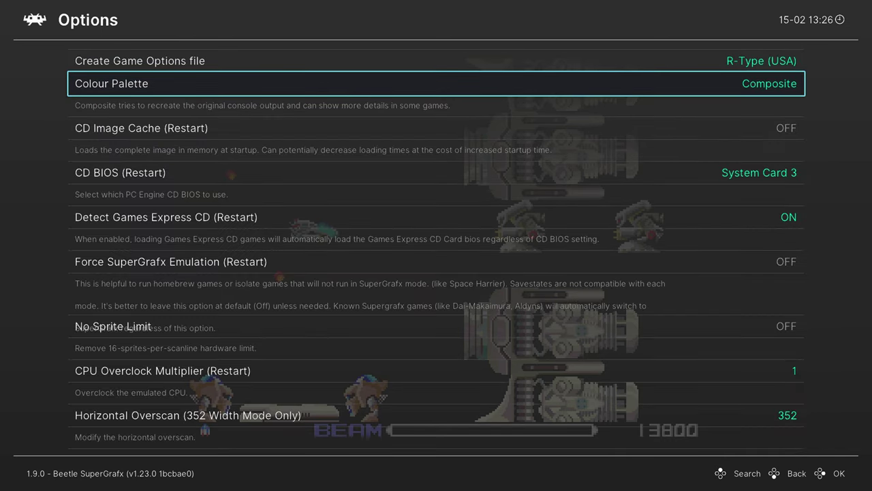
pyautogui.press('F1')
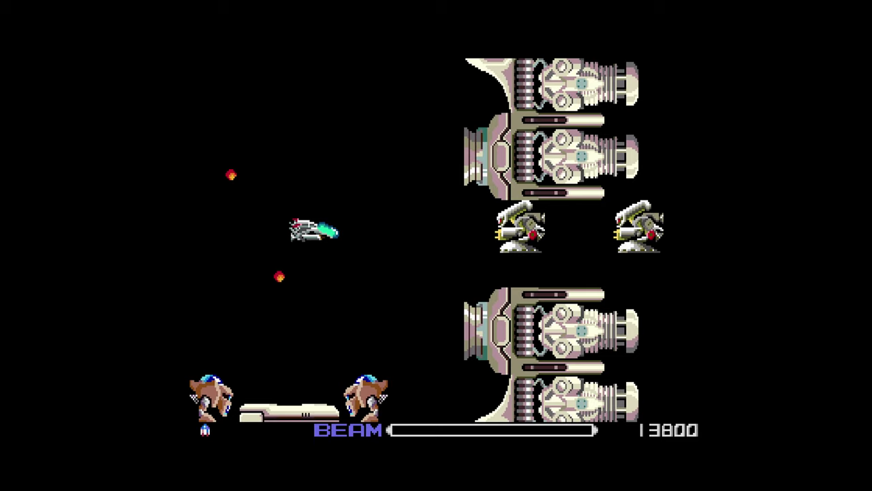
# Restore the Colour Palette option to RGB and compare the picture in the game before reopening the core options.
pyautogui.press('F1')
pyautogui.press('Return')
pyautogui.press('Up')
pyautogui.press('Return')
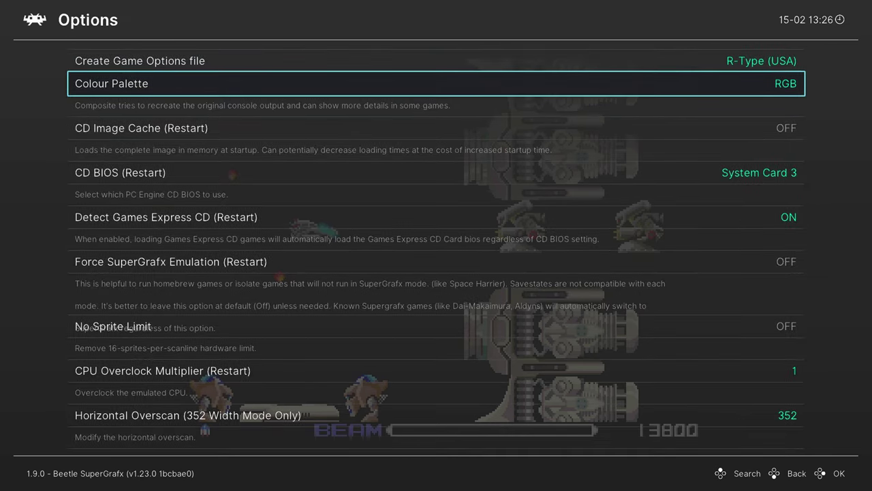
pyautogui.press('F1')
pyautogui.press('F1')
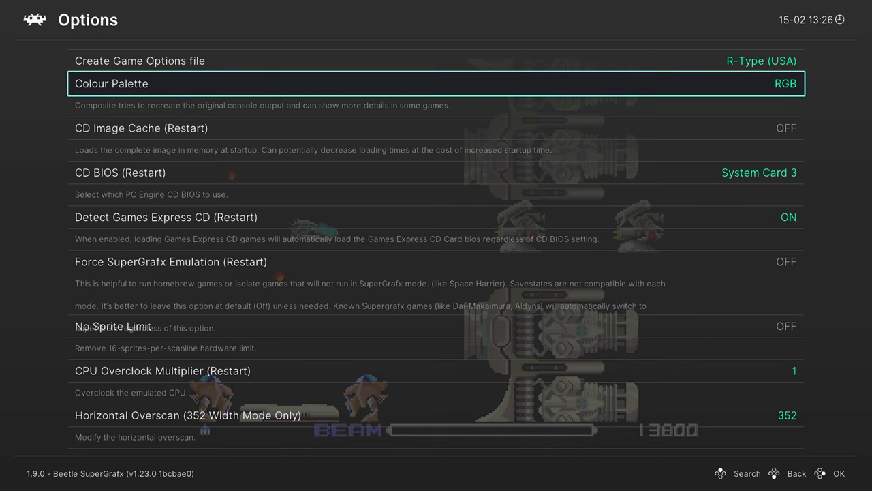
# Review the CD Image Cache option and the available CD BIOS choices, keeping System Card 3 selected.
pyautogui.press('Down')
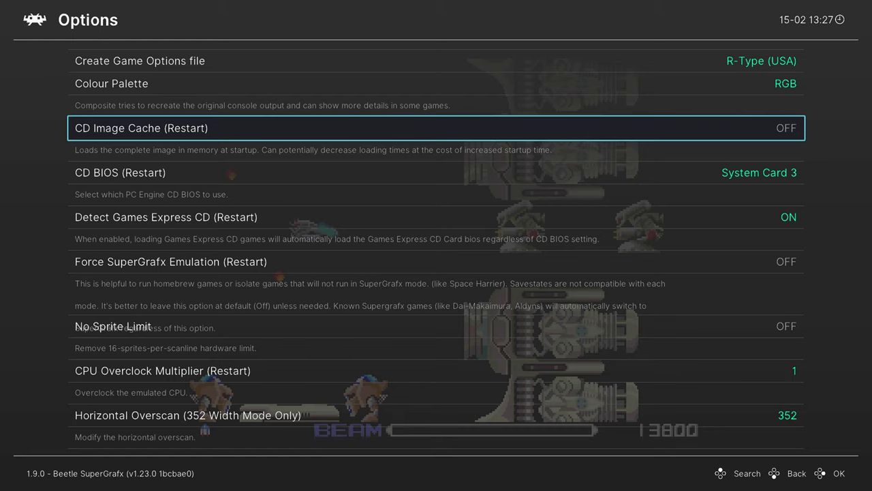
pyautogui.press('Down')
pyautogui.press('Return')
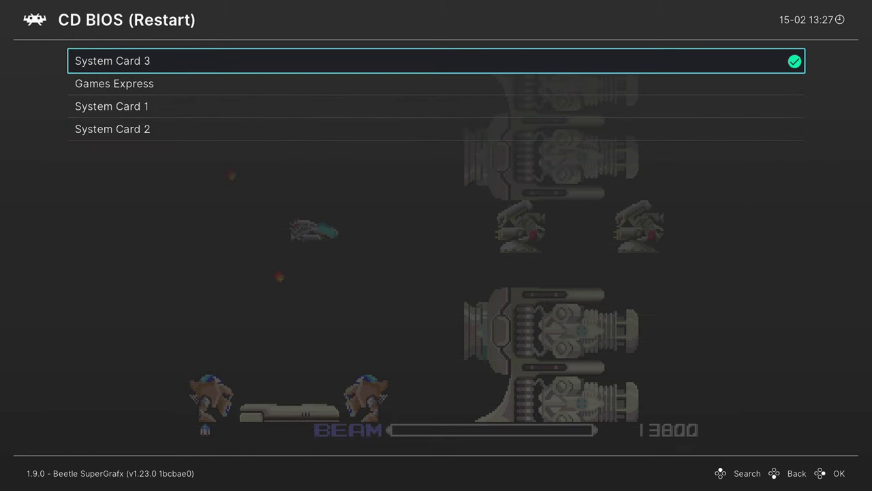
pyautogui.press('Down')
pyautogui.press('Down')
pyautogui.press('Down')
pyautogui.press('Up')
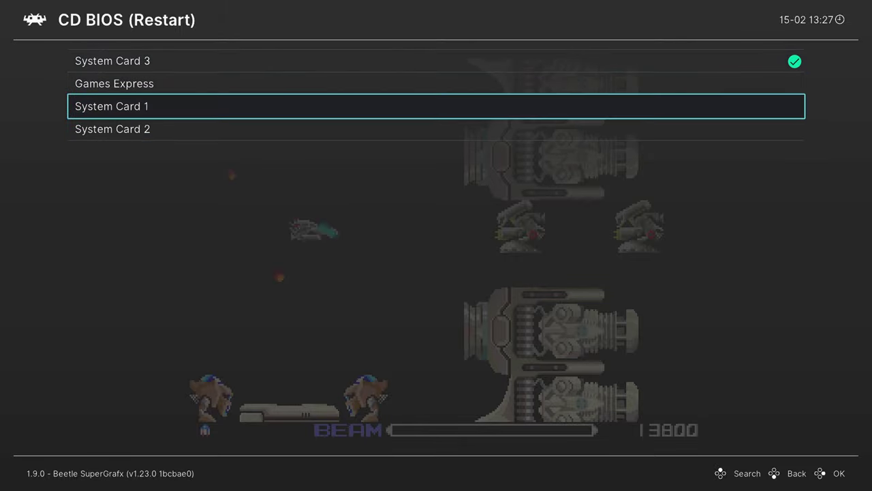
pyautogui.press('Up')
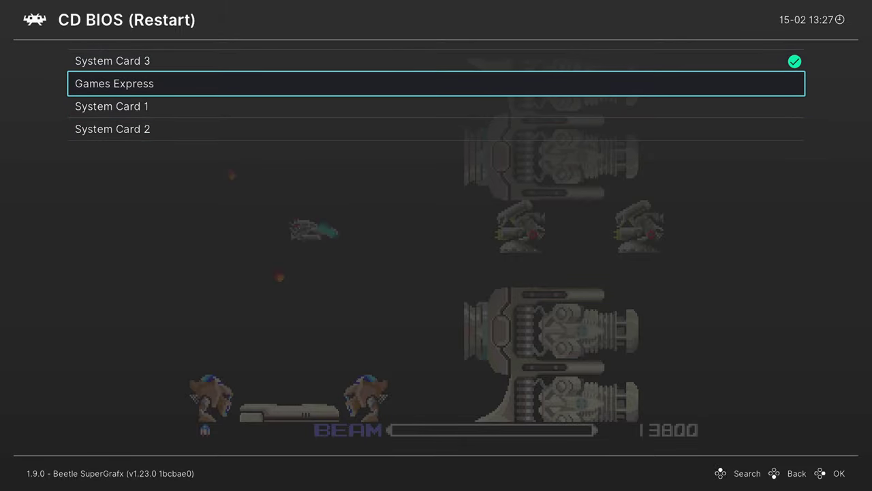
pyautogui.press('Up')
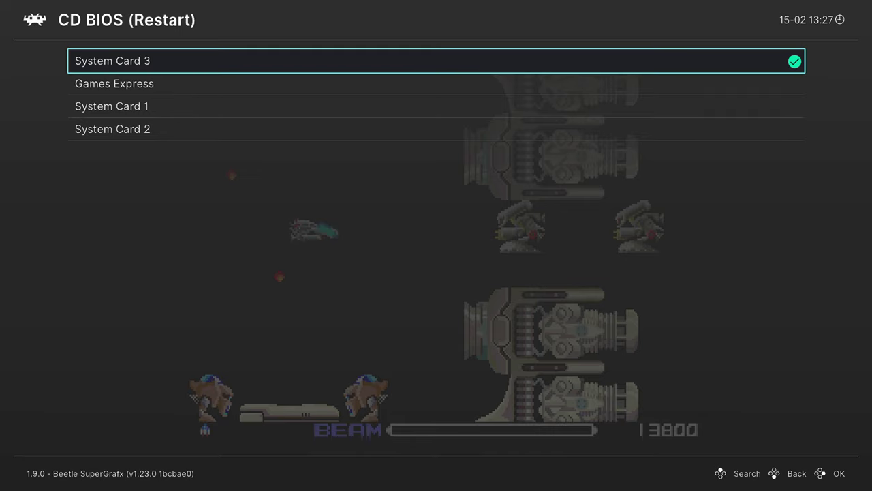
pyautogui.press('Return')
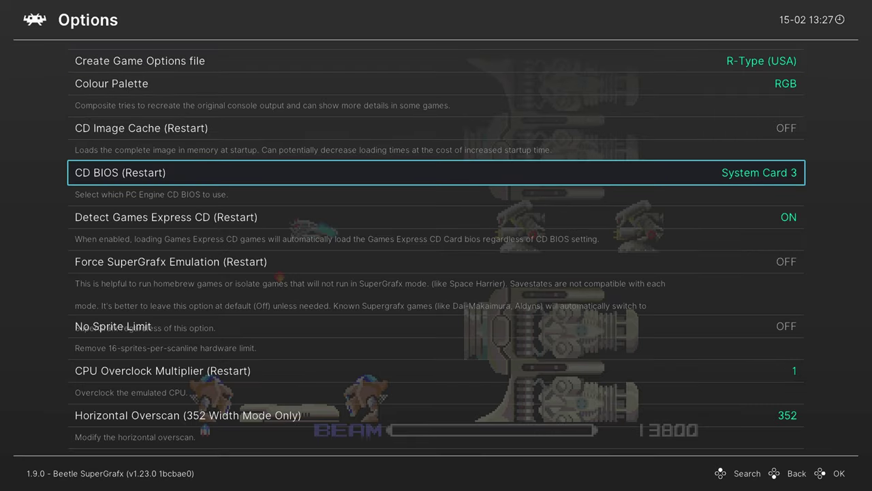
# Review the Games Express detection, forced SuperGrafx, sprite limit and CPU Overclock Multiplier options, keeping the multiplier at 1.
pyautogui.press('Down')
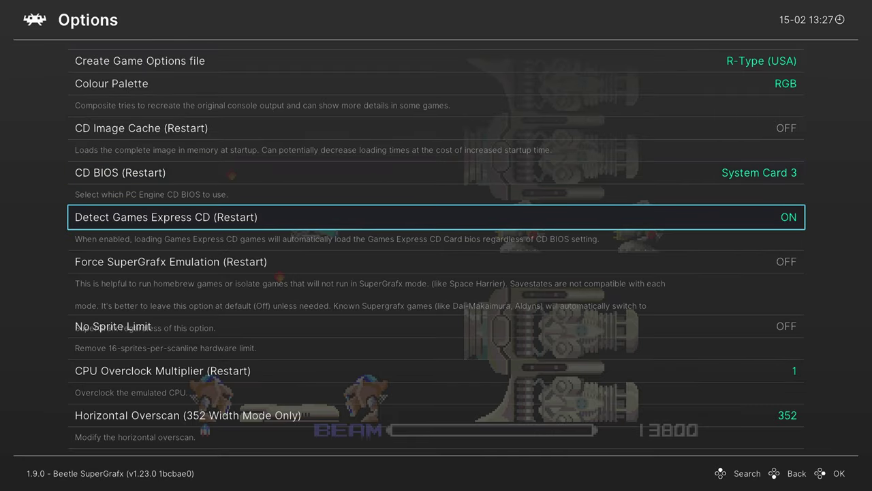
pyautogui.press('Down')
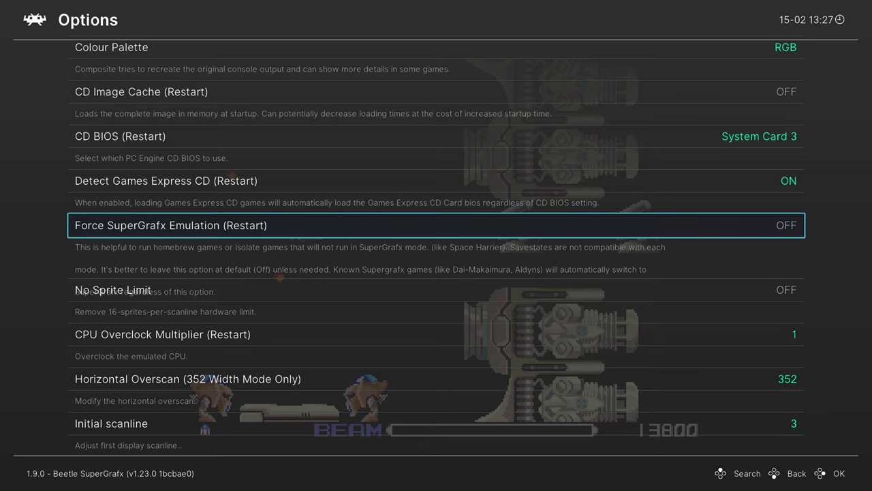
pyautogui.press('Down')
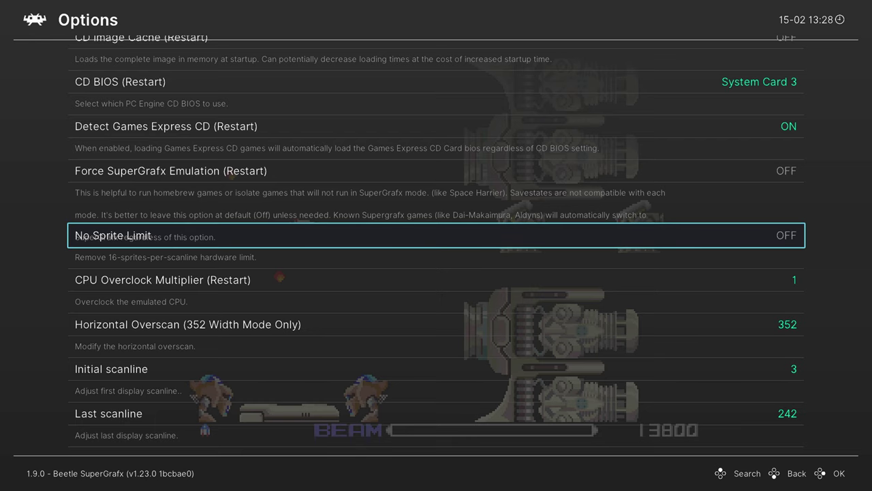
pyautogui.press('Down')
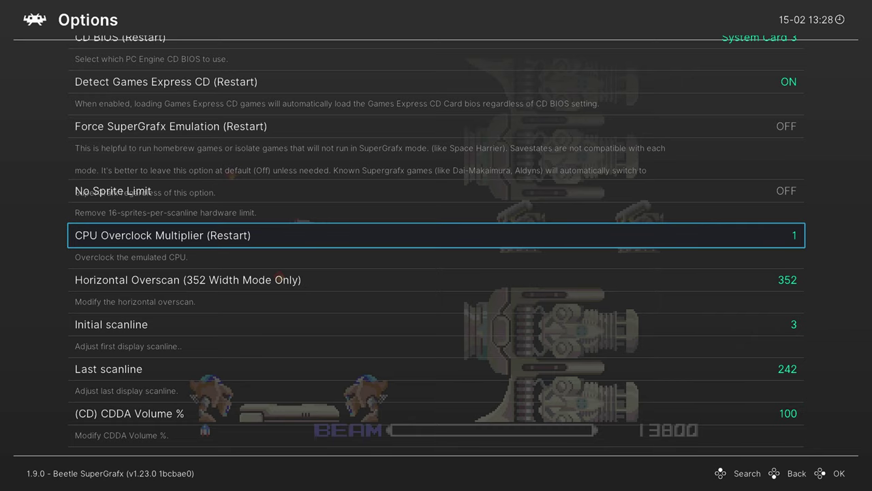
pyautogui.press('Return')
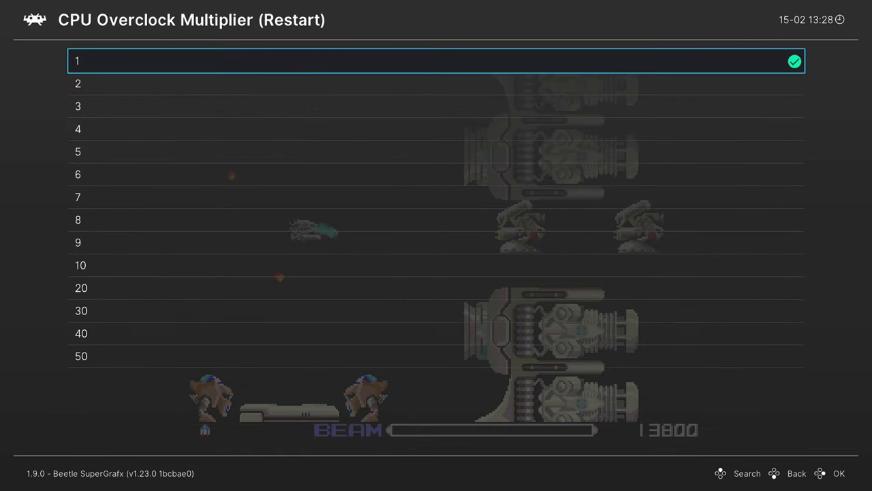
pyautogui.press('Up')
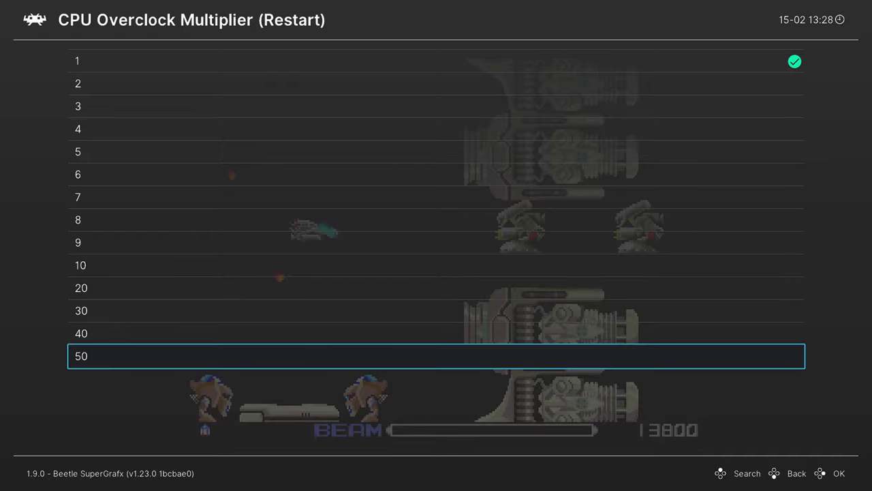
pyautogui.press('Down')
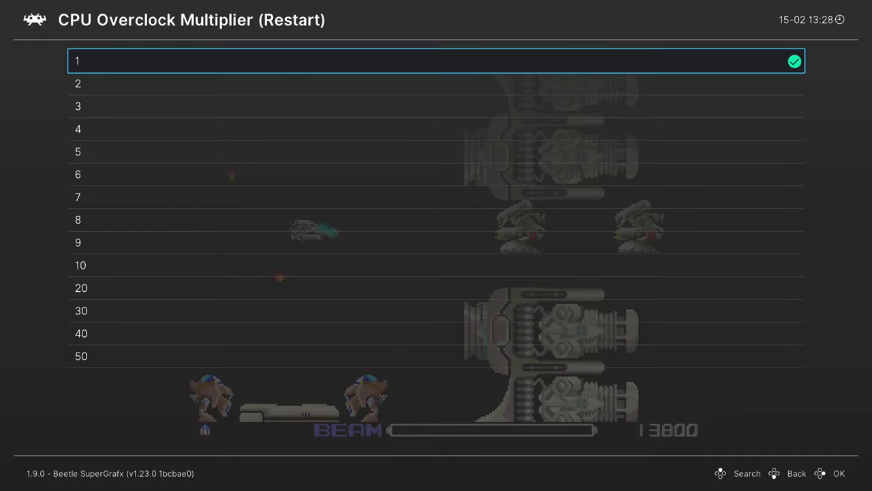
pyautogui.press('Return')
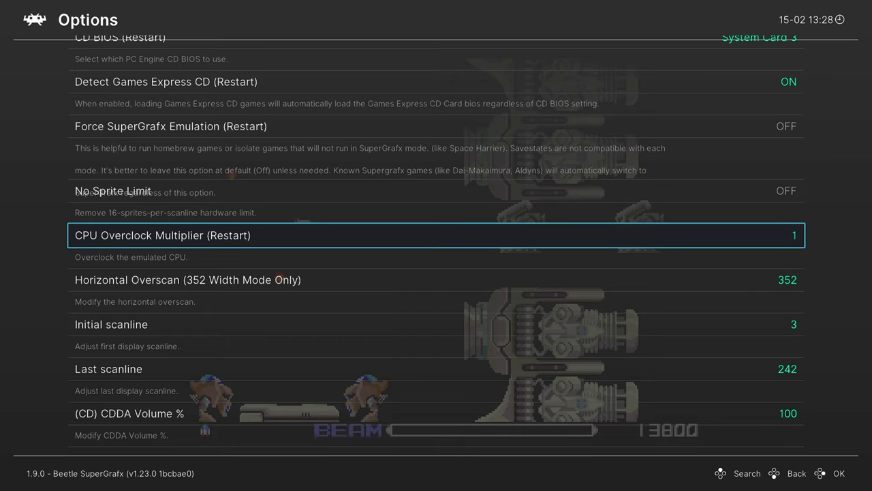
# Examine the Horizontal Overscan, initial and last scanline, and CD volume options for CDDA, ADPCM and PSG.
pyautogui.press('Down')
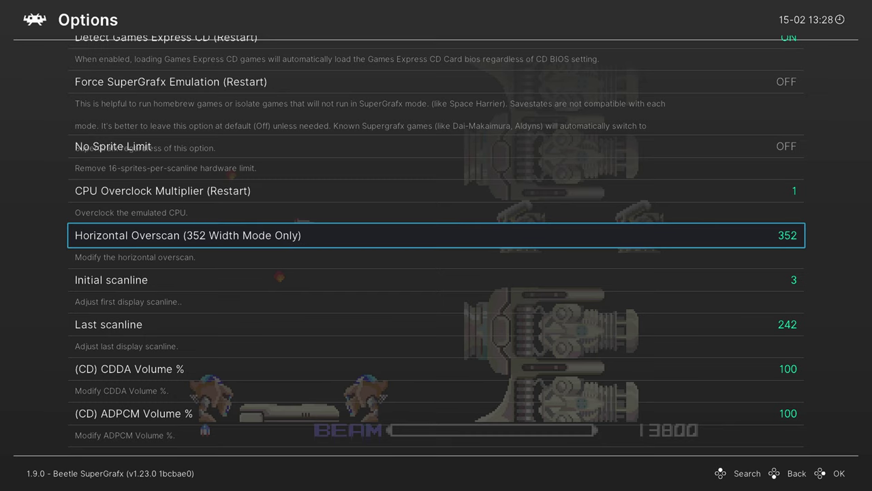
pyautogui.press('Down')
pyautogui.press('Down')
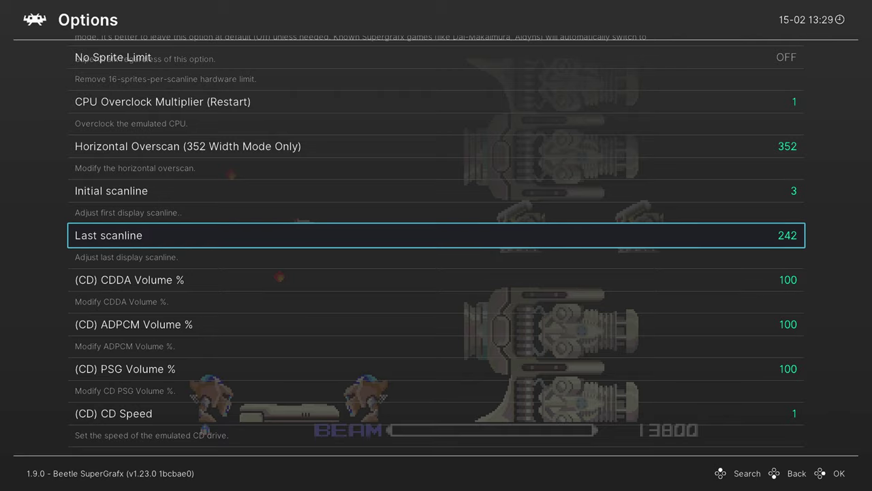
pyautogui.press('Down')
pyautogui.press('Down')
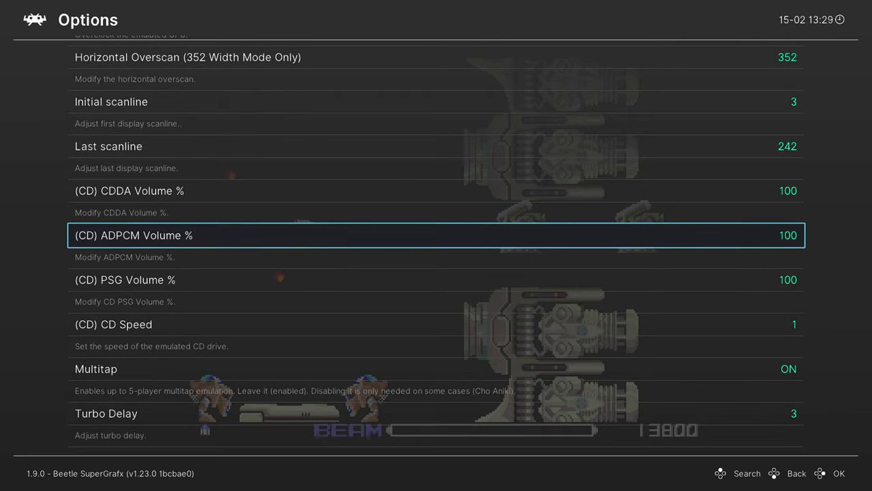
pyautogui.press('Down')
pyautogui.press('Up')
pyautogui.press('Up')
pyautogui.press('Down')
pyautogui.press('Up')
pyautogui.press('Down')
pyautogui.press('Down')
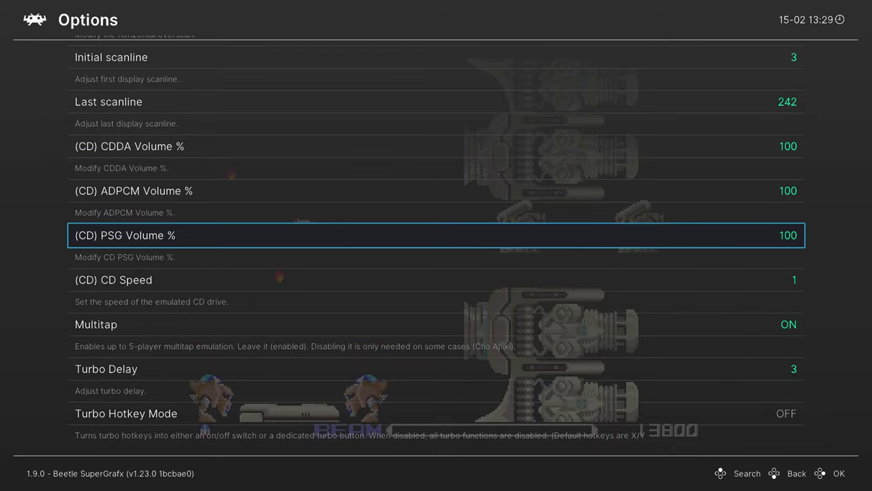
# Look through the available CD Speed choices up to 8 and leave the list without selecting another one.
pyautogui.press('Down')
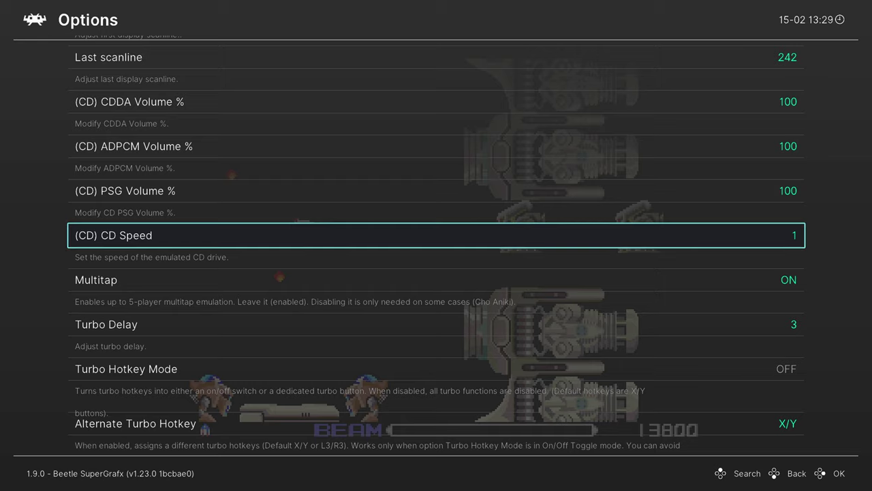
pyautogui.press('Return')
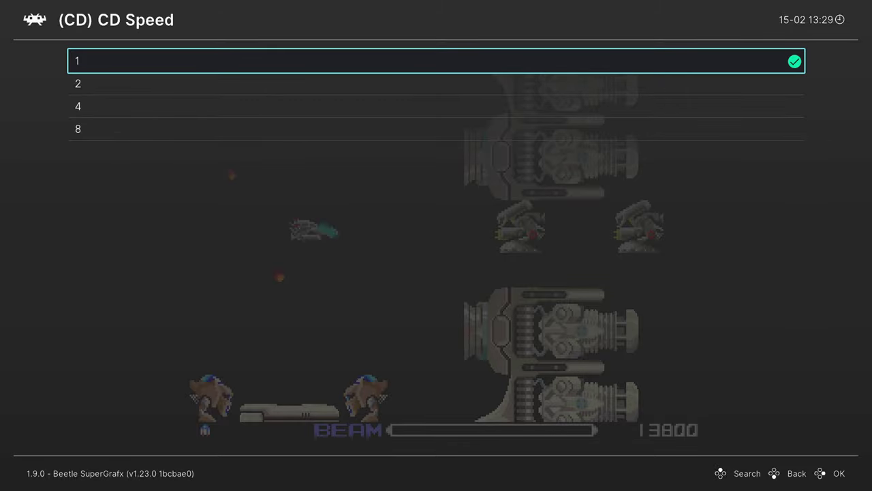
pyautogui.press('Down')
pyautogui.press('Down')
pyautogui.press('Down')
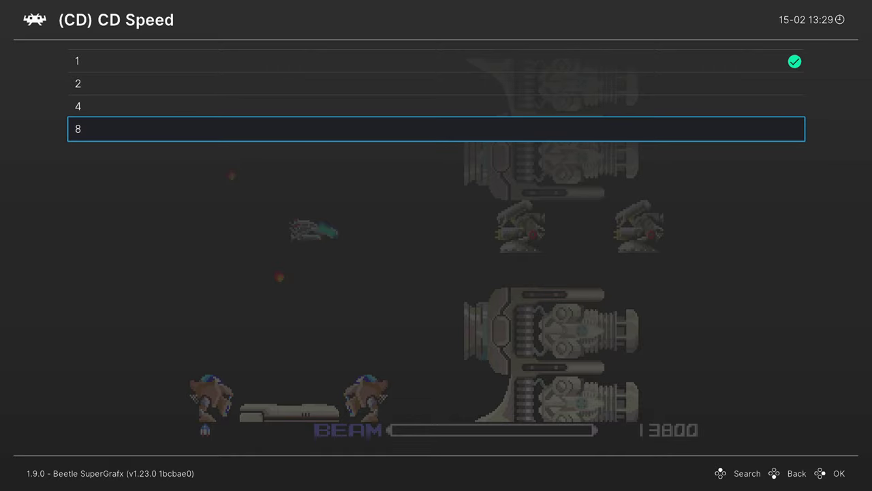
pyautogui.press('BackSpace')
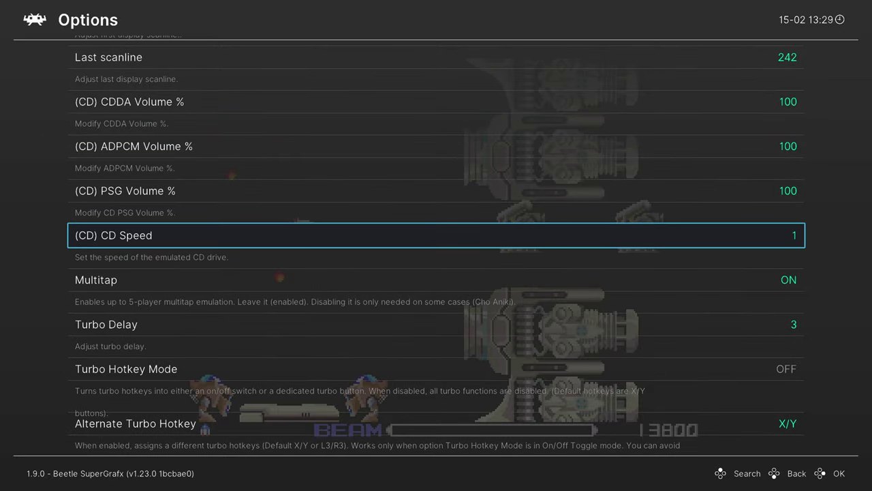
# Review the Multitap option and the available Turbo Delay values, keeping the delay at 3.
pyautogui.press('Down')
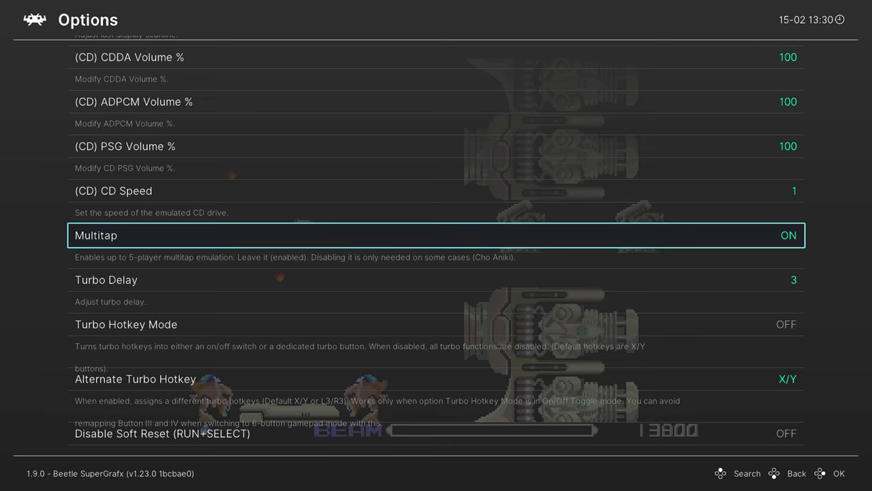
pyautogui.press('Down')
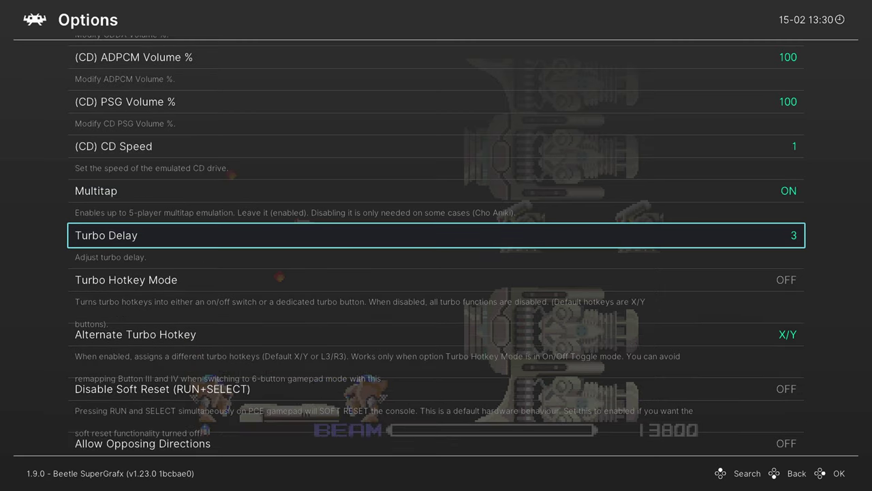
pyautogui.press('Return')
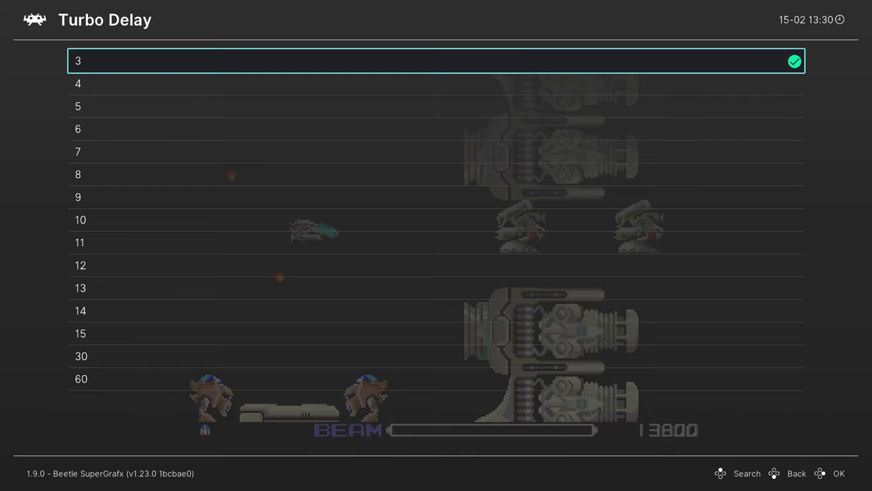
pyautogui.press('Return')
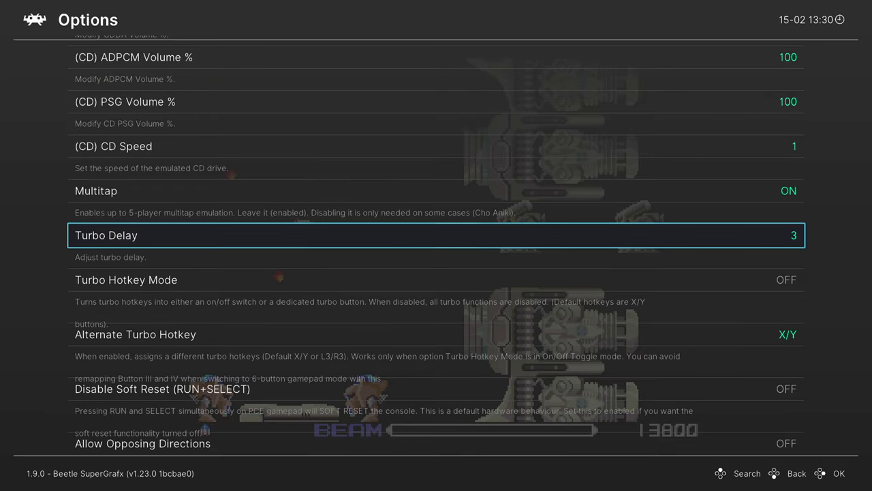
# Set the Turbo Hotkey Mode to Dedicated Turbo Buttons.
pyautogui.press('Down')
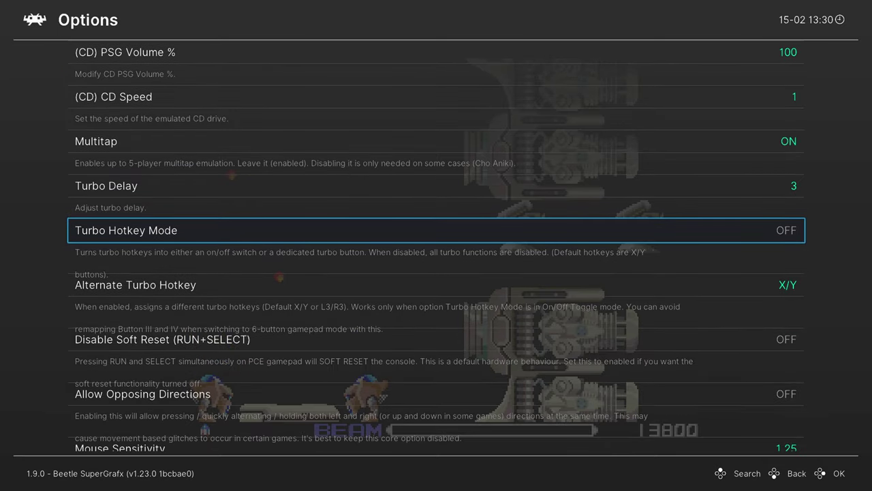
pyautogui.press('Return')
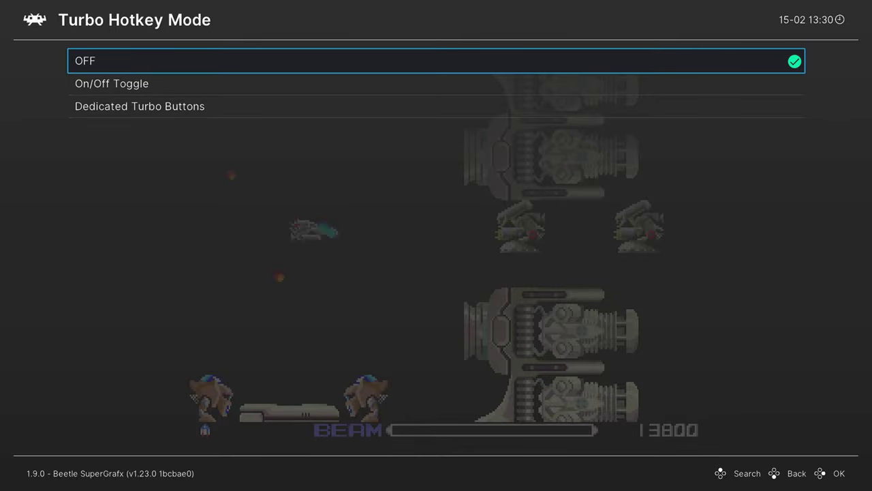
pyautogui.press('Down')
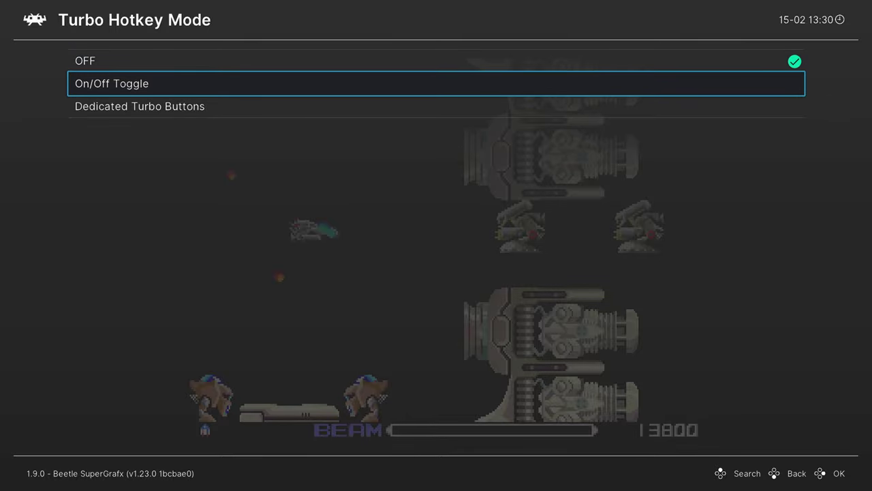
pyautogui.press('Down')
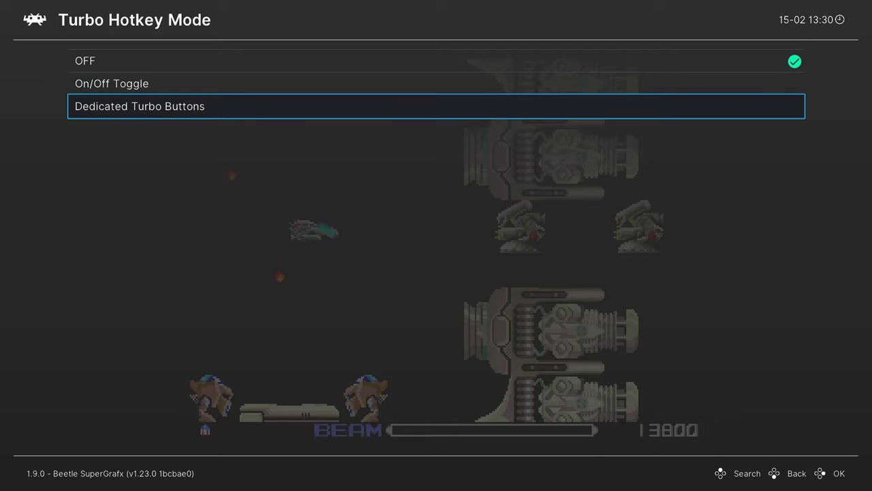
pyautogui.press('Return')
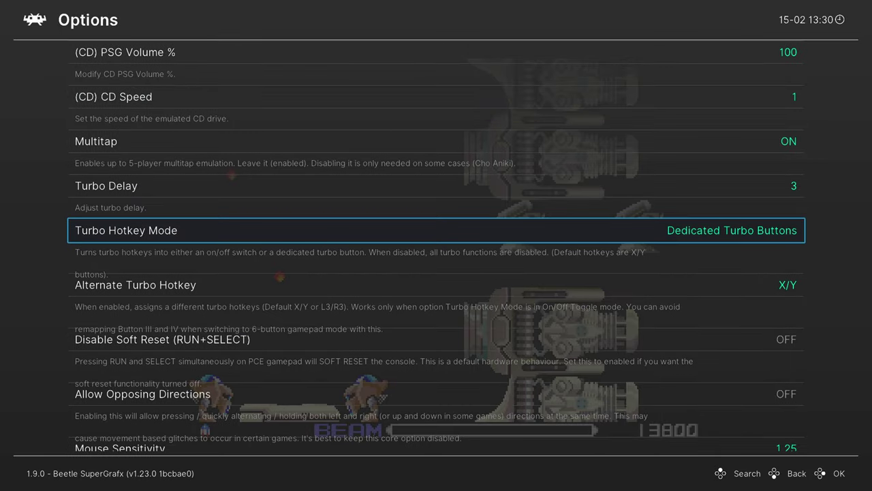
# Review the Alternate Turbo Hotkey, Disable Soft Reset, Allow Opposing Directions and Mouse Sensitivity options, keeping Disable Soft Reset off.
pyautogui.press('Down')
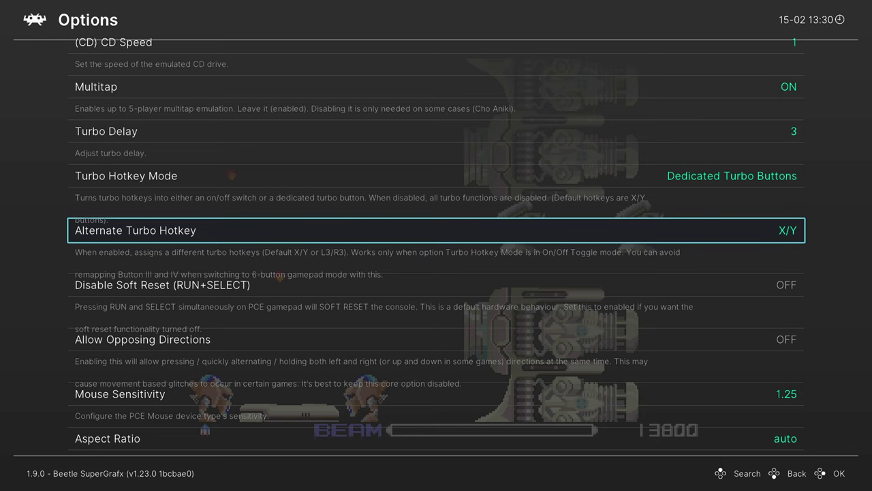
pyautogui.press('Down')
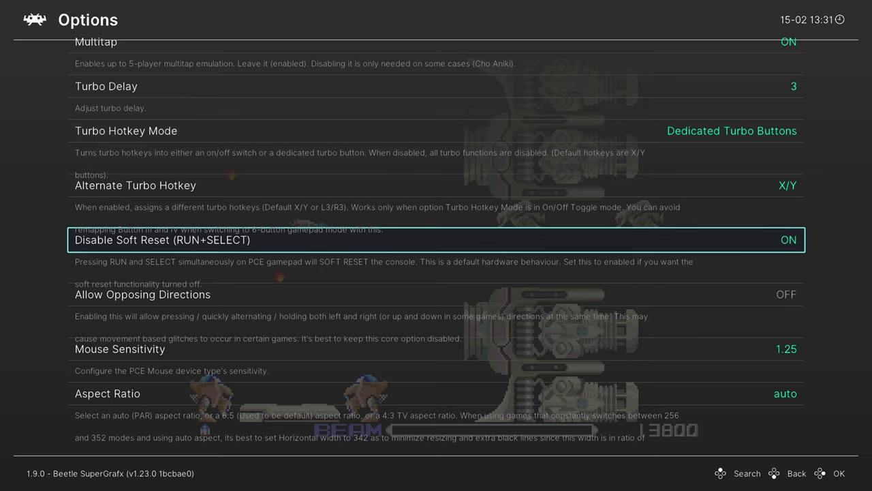
pyautogui.press('Left')
pyautogui.press('Down')
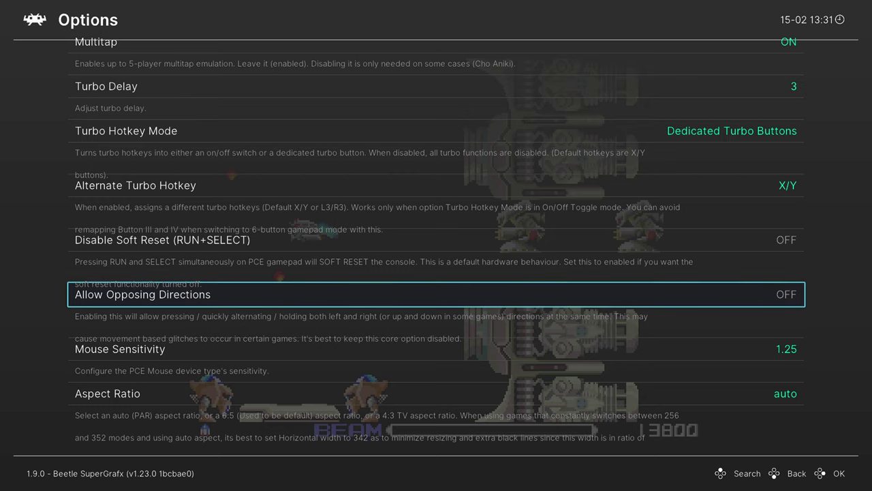
pyautogui.press('Down')
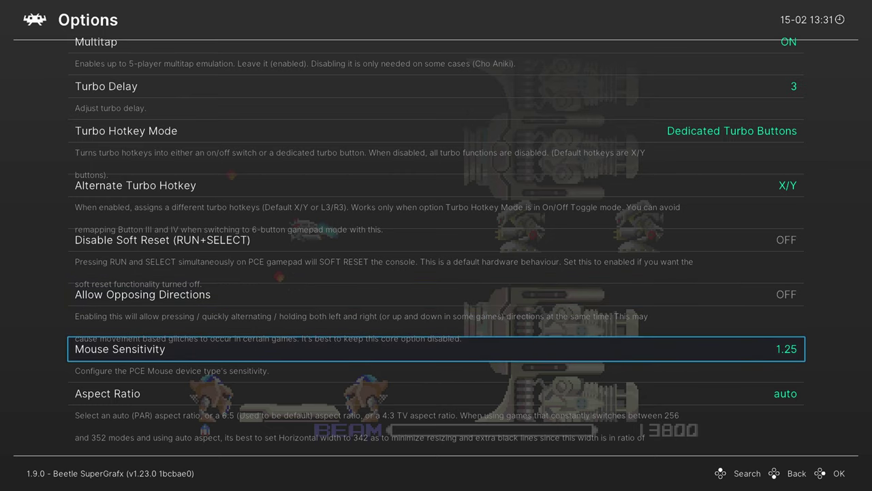
# Look through the available Aspect Ratio choices, keeping the option at auto.
pyautogui.press('Down')
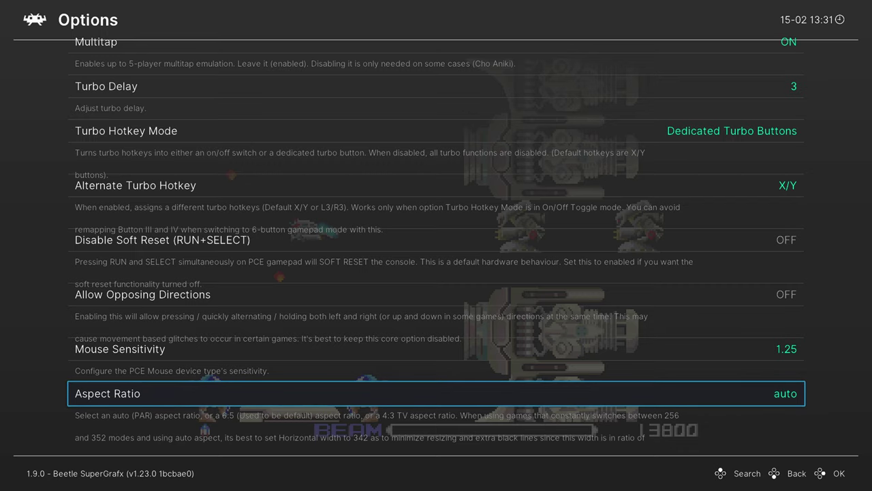
pyautogui.press('Return')
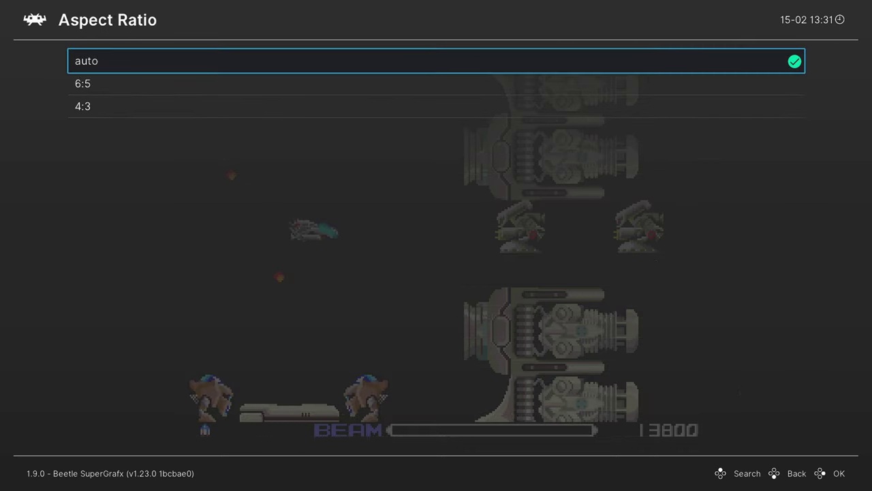
pyautogui.press('Down')
pyautogui.press('Down')
pyautogui.press('Up')
pyautogui.press('Up')
pyautogui.press('Return')
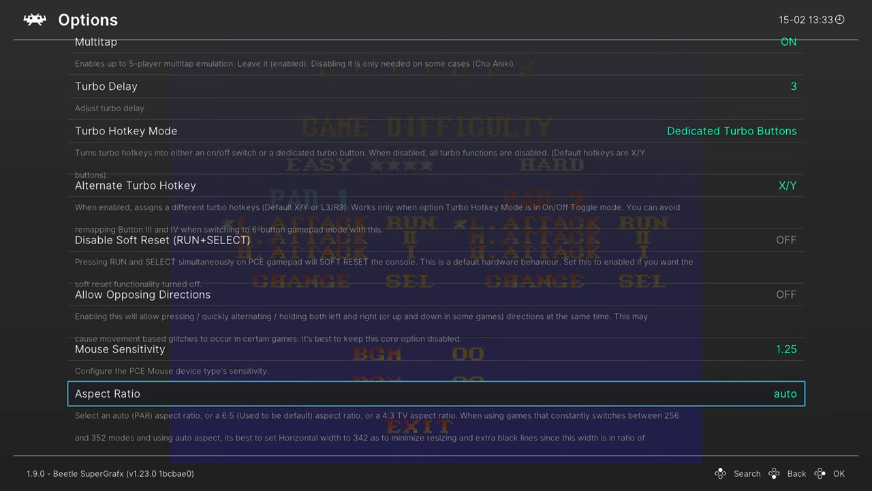
# Return to the Street Fighter II' options screen and repeatedly toggle pad 1 between 2-button and 6-button mode.
pyautogui.press('BackSpace')
pyautogui.press('F1')
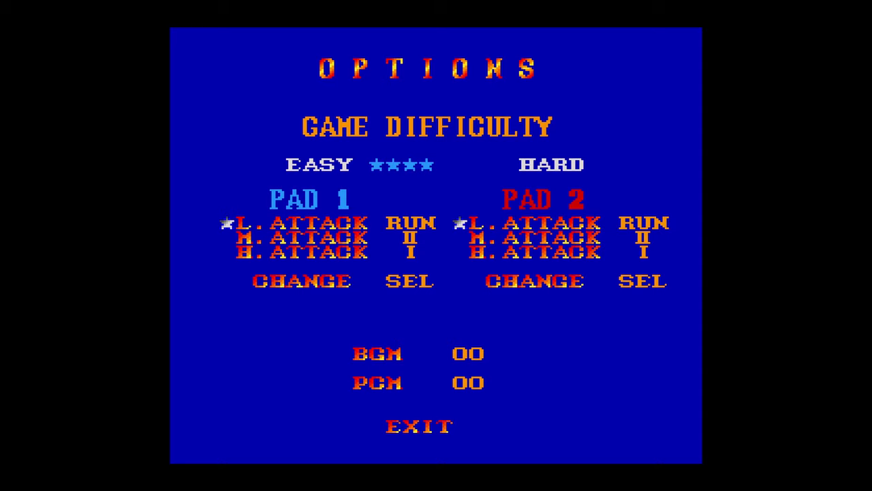
pyautogui.press('m')
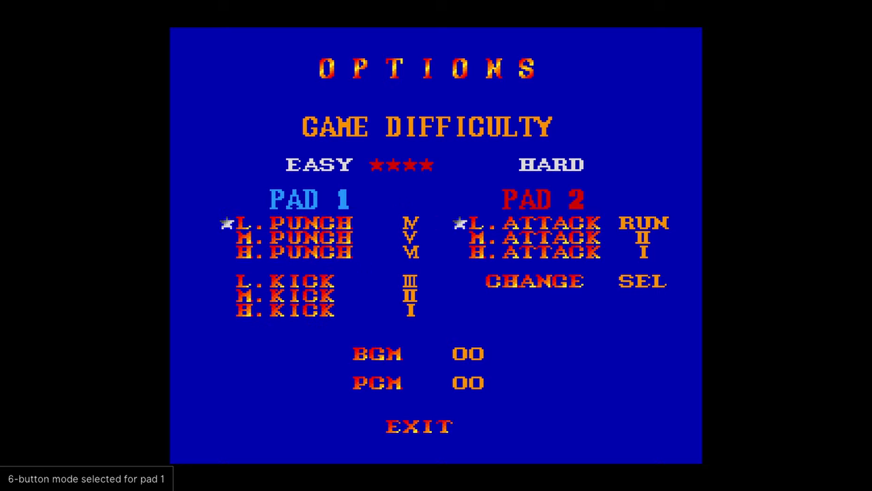
pyautogui.press('m')
pyautogui.press('m')
pyautogui.press('m')
pyautogui.press('m')
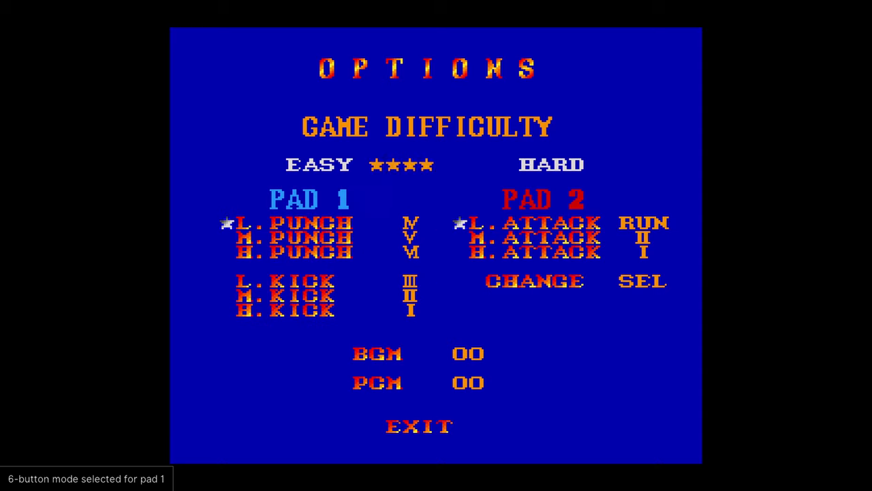
pyautogui.press('m')
pyautogui.press('m')
pyautogui.press('m')
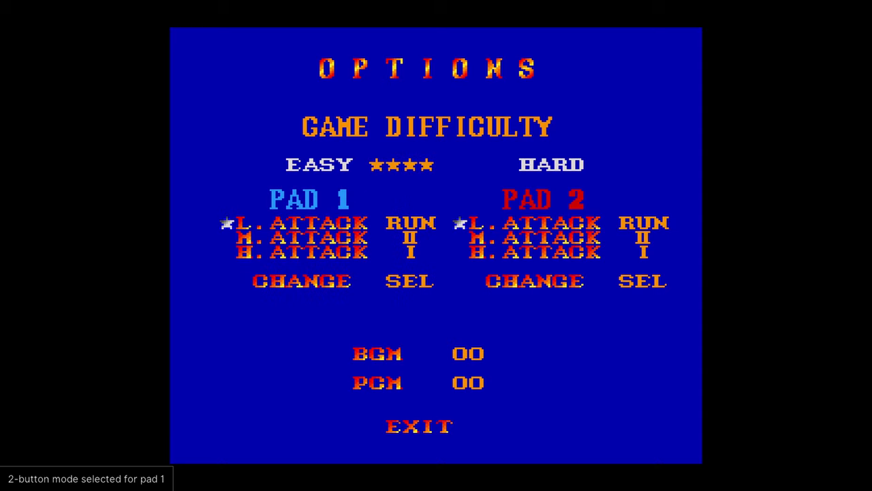
pyautogui.press('m')
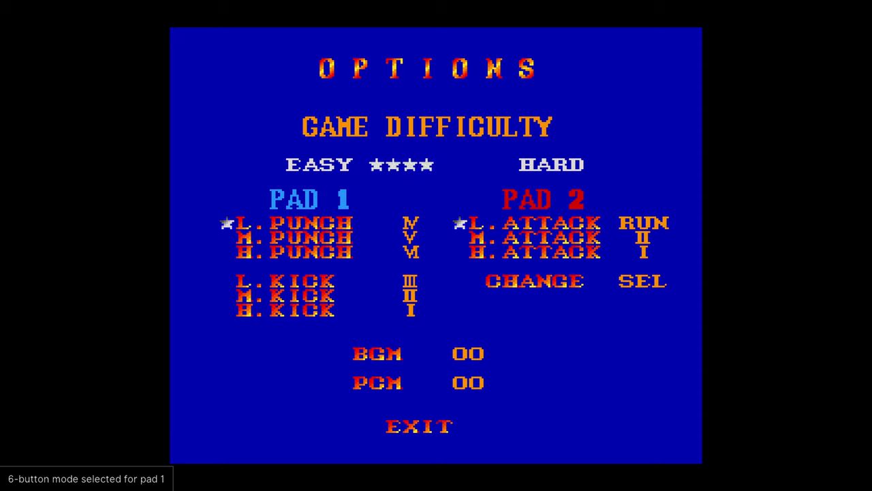
pyautogui.press('m')
pyautogui.press('m')
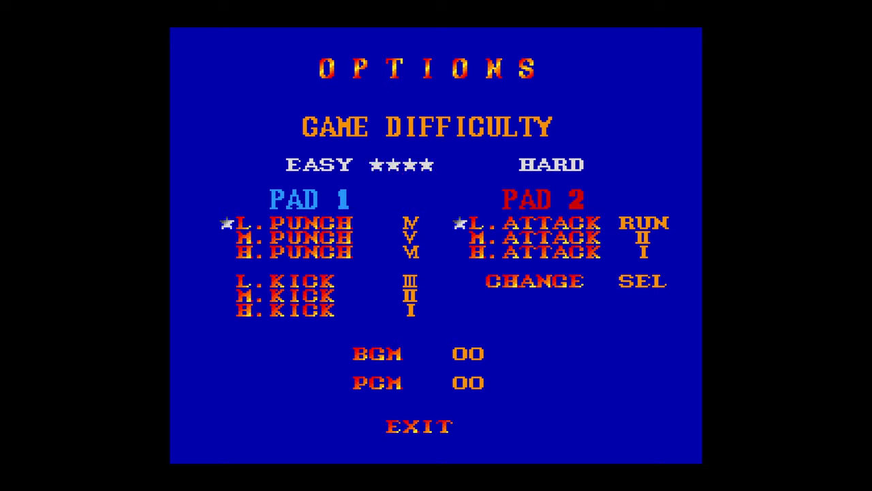
pyautogui.press('m')
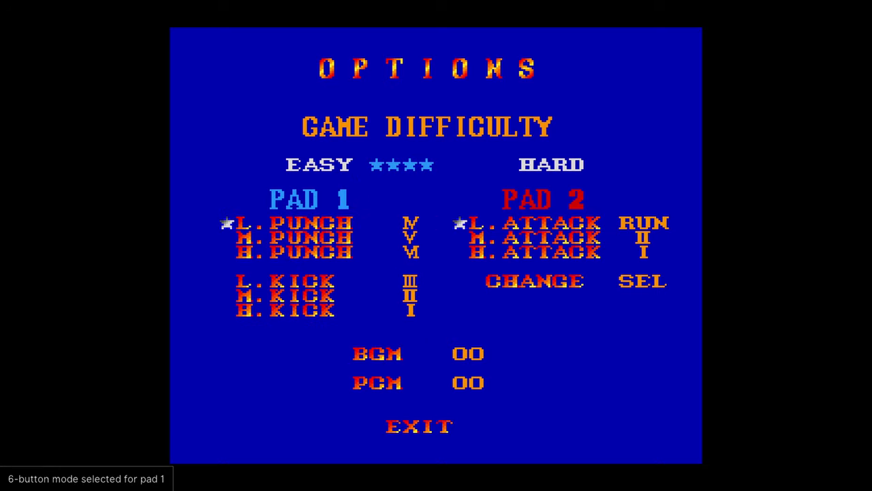
pyautogui.press('m')
pyautogui.press('m')
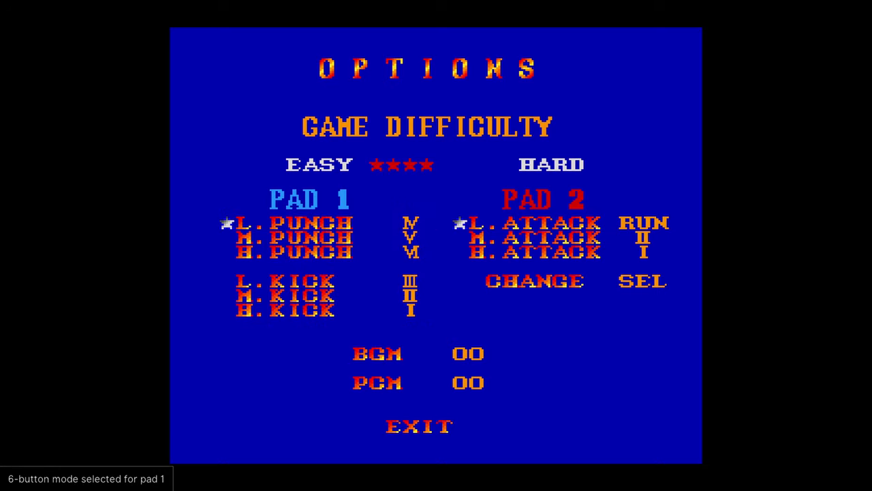
pyautogui.press('m')
pyautogui.press('m')
# Open the Overrides settings for the running game and save core overrides for Beetle SuperGrafx.
pyautogui.press('F1')
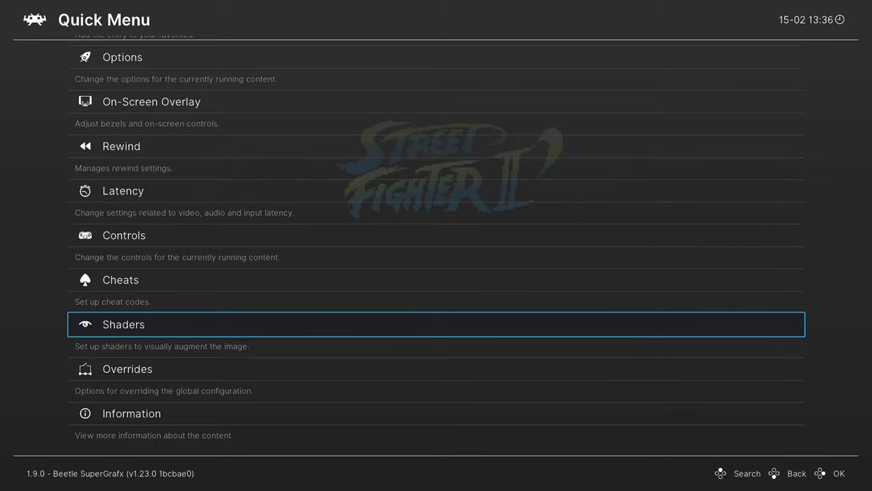
pyautogui.press('Down')
pyautogui.press('Return')
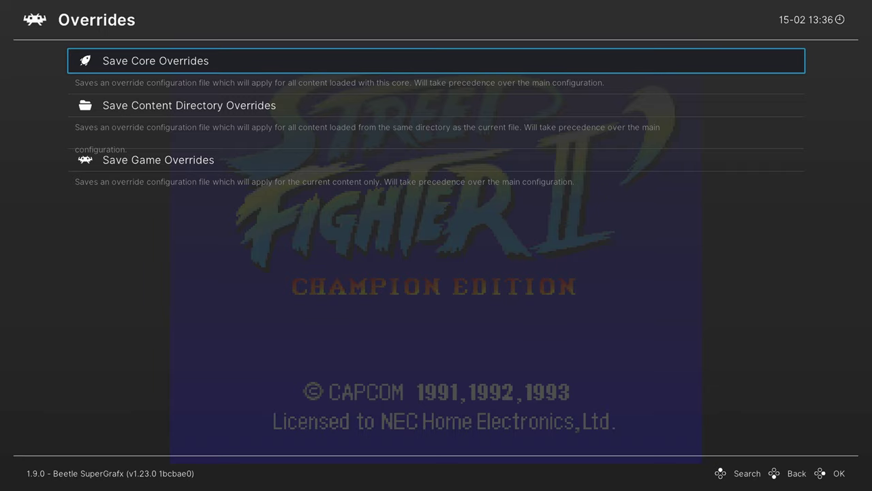
pyautogui.press('Return')
pyautogui.press('Left')
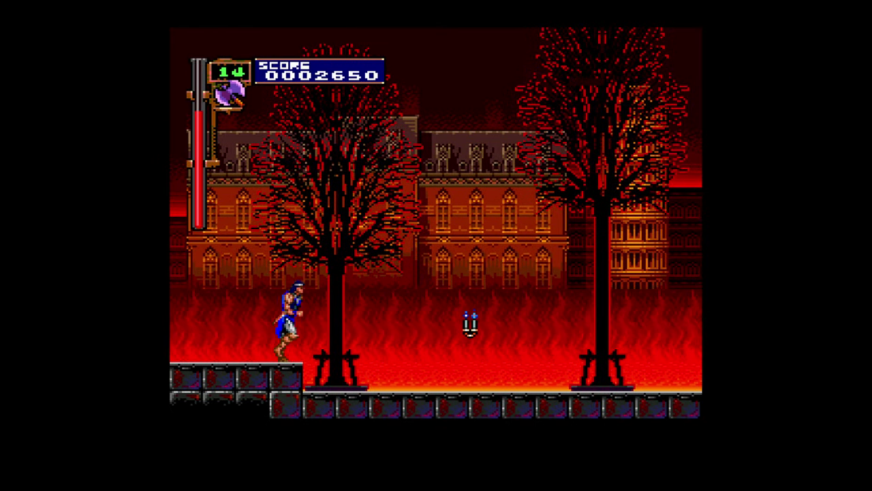
pyautogui.press('Right')
pyautogui.press('z')
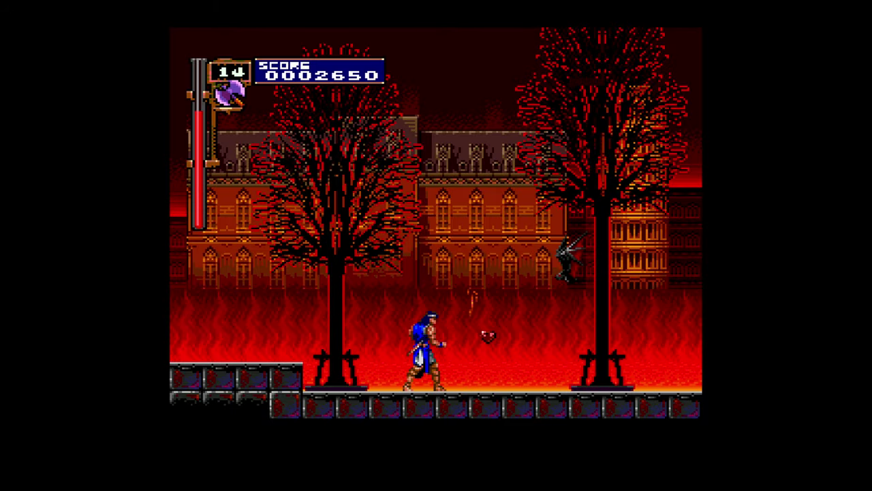
pyautogui.press('z')
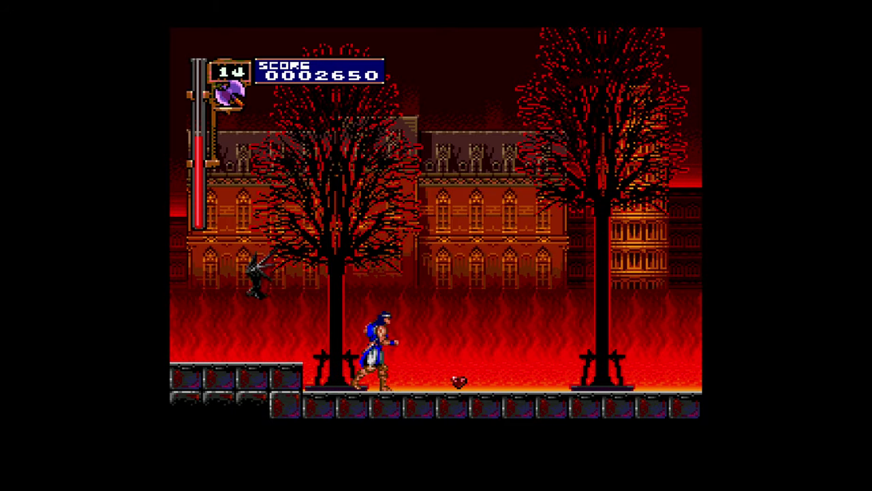
pyautogui.press('Right')
pyautogui.press('Left')
pyautogui.press('Down')
pyautogui.press('x')
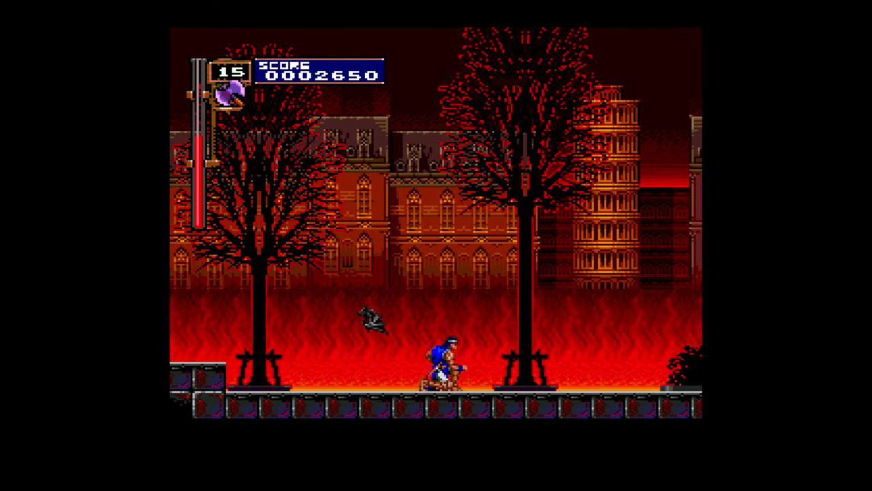
pyautogui.press('Right')
pyautogui.press('x')
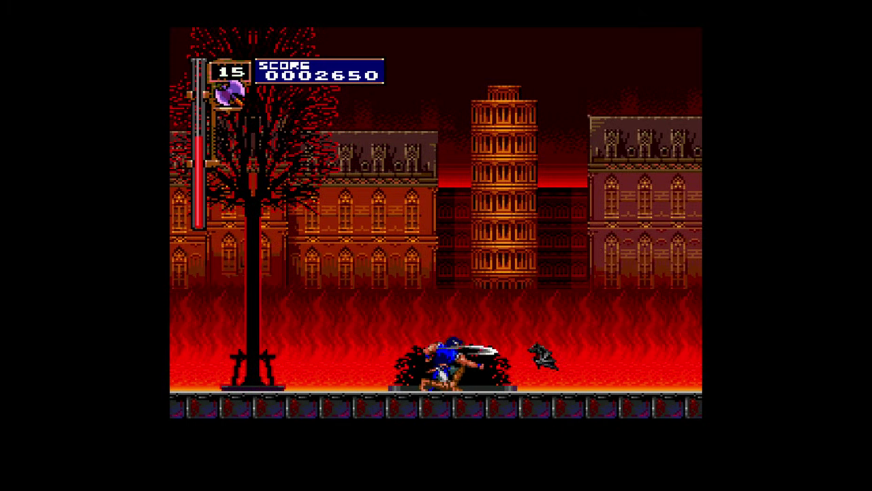
pyautogui.press('Right')
pyautogui.press('z')
pyautogui.press('x')
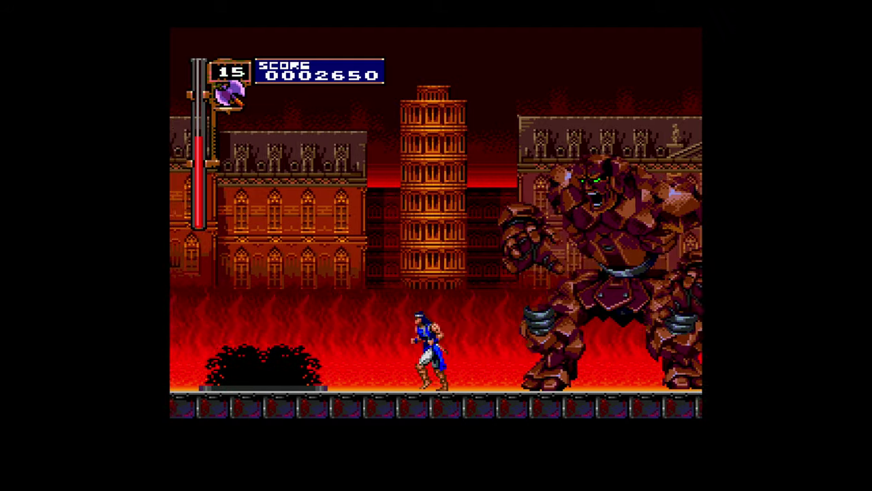
pyautogui.press('Right')
pyautogui.press('z')
pyautogui.press('x')
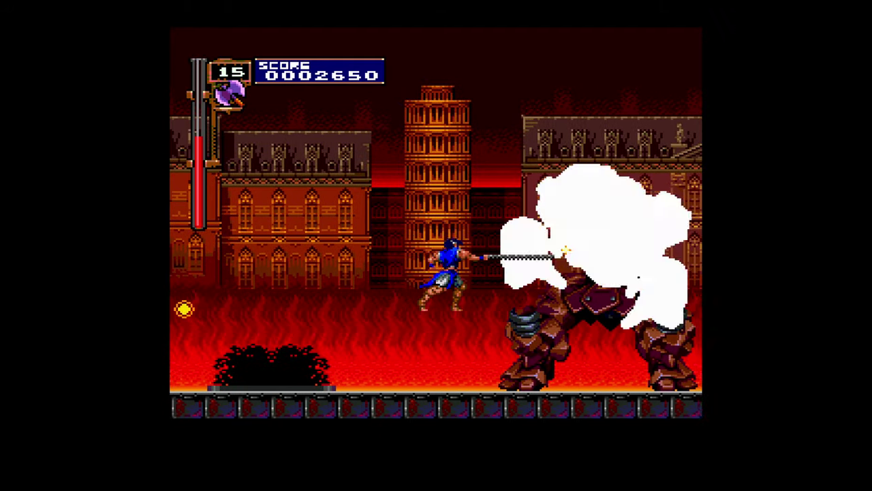
pyautogui.press('Right')
pyautogui.press('z')
pyautogui.press('x')
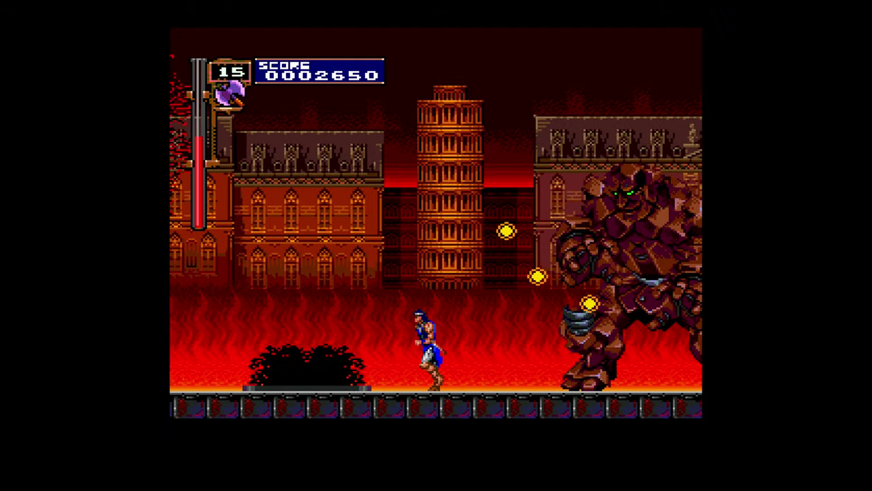
pyautogui.press('Right')
pyautogui.press('z')
pyautogui.press('x')
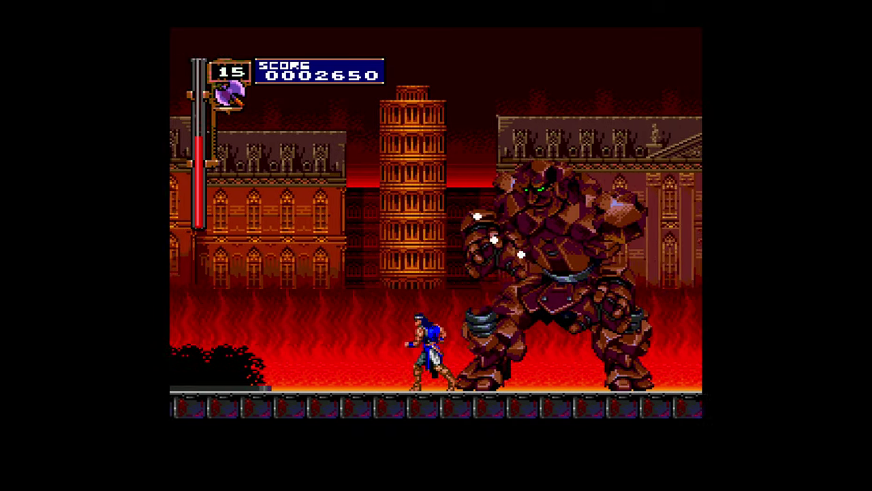
pyautogui.press('Right')
pyautogui.press('z')
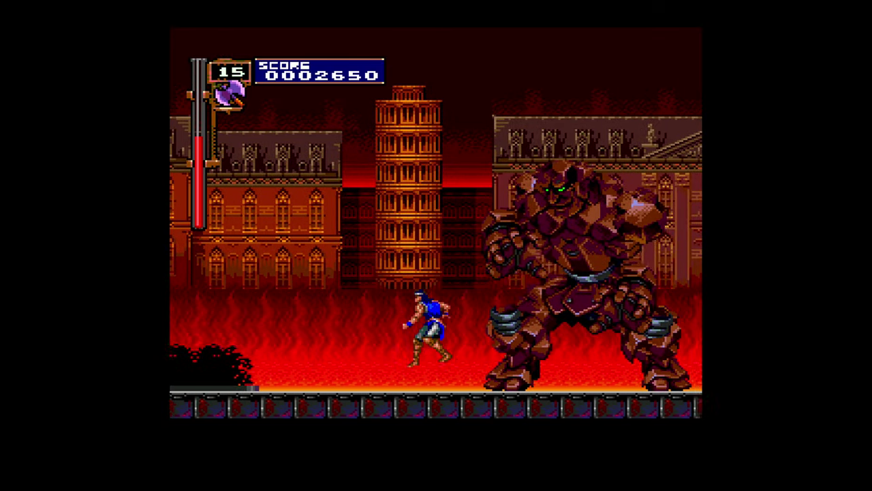
pyautogui.press('Right')
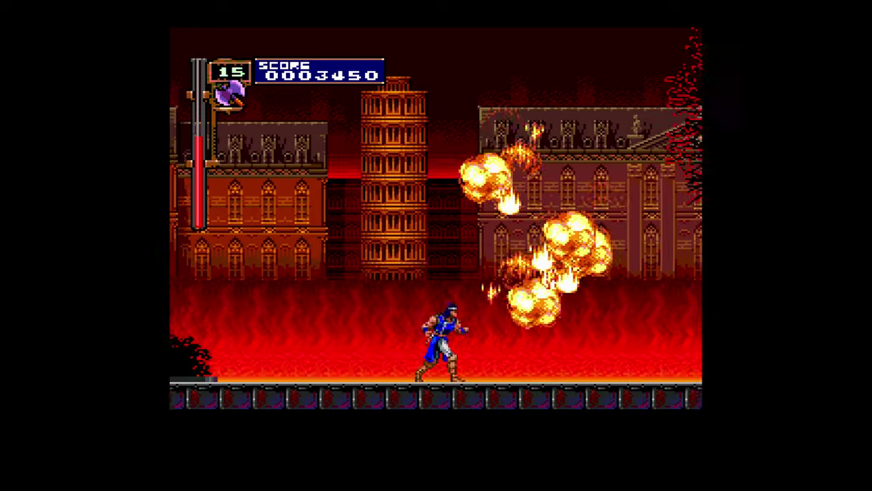
pyautogui.press('z')
pyautogui.press('Right')
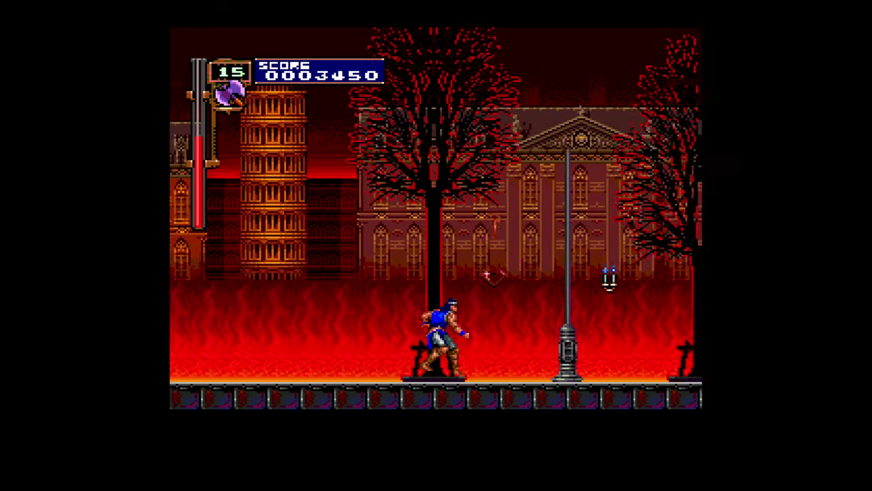
pyautogui.press('z')
pyautogui.press('x')
pyautogui.press('Right')
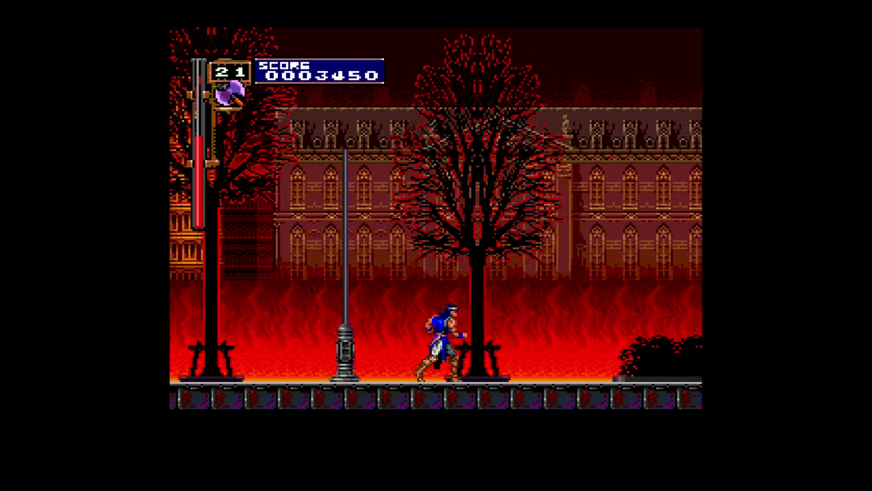
pyautogui.press('Right')
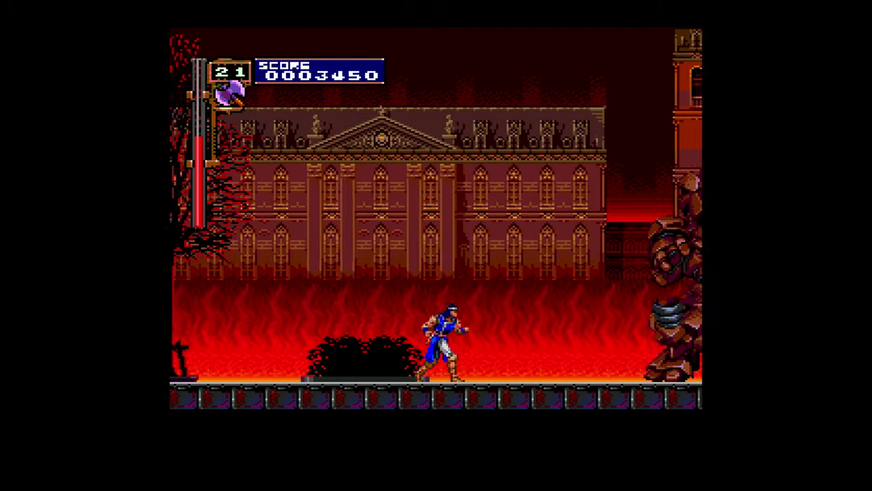
pyautogui.press('z')
pyautogui.press('x')
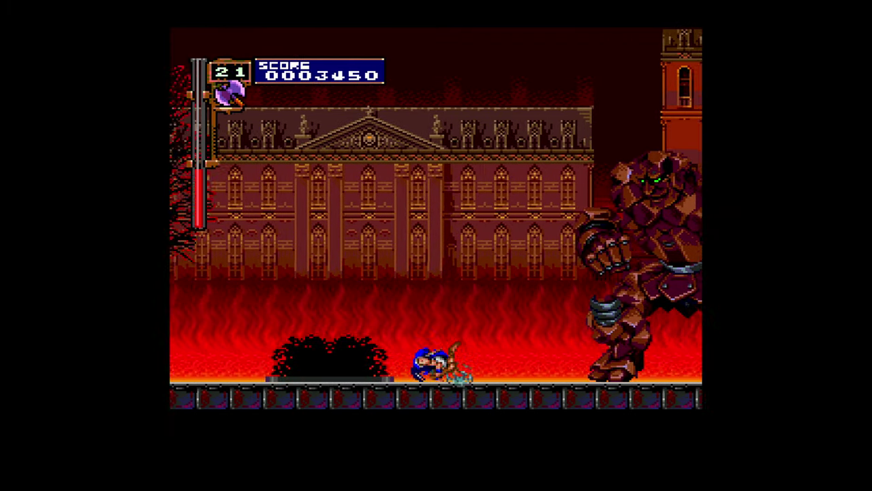
pyautogui.press('Left')
pyautogui.press('Right')
pyautogui.press('z')
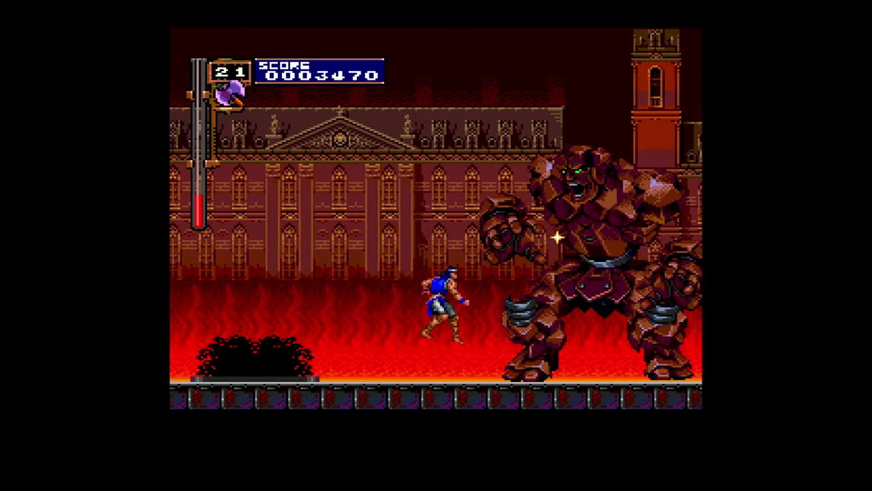
pyautogui.press('Left')
pyautogui.press('Right')
pyautogui.press('z')
pyautogui.press('x')
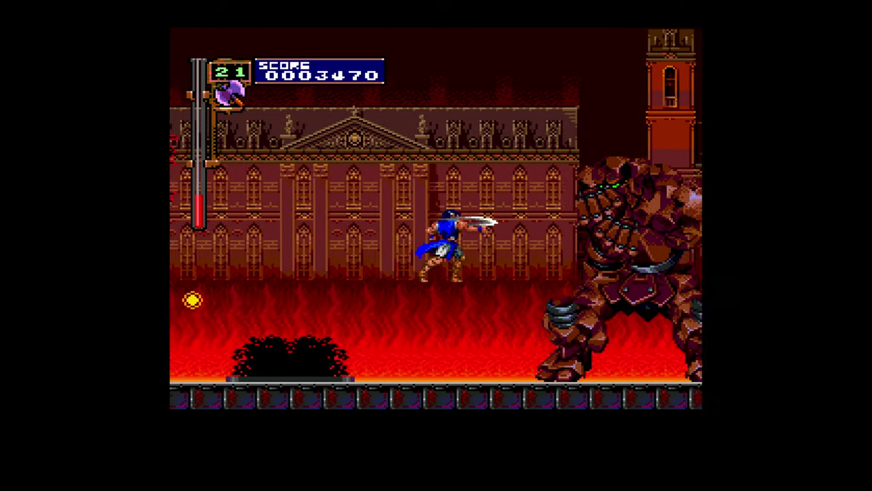
pyautogui.press('Right')
pyautogui.press('z')
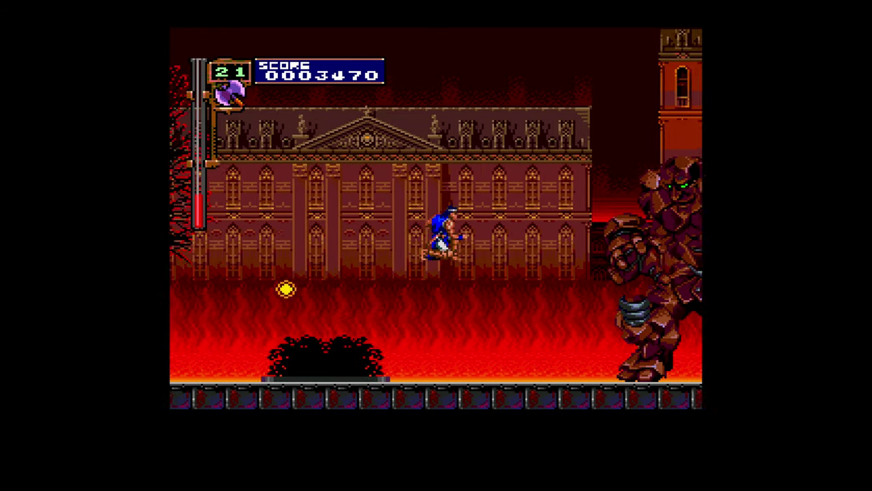
pyautogui.press('z')
pyautogui.press('x')
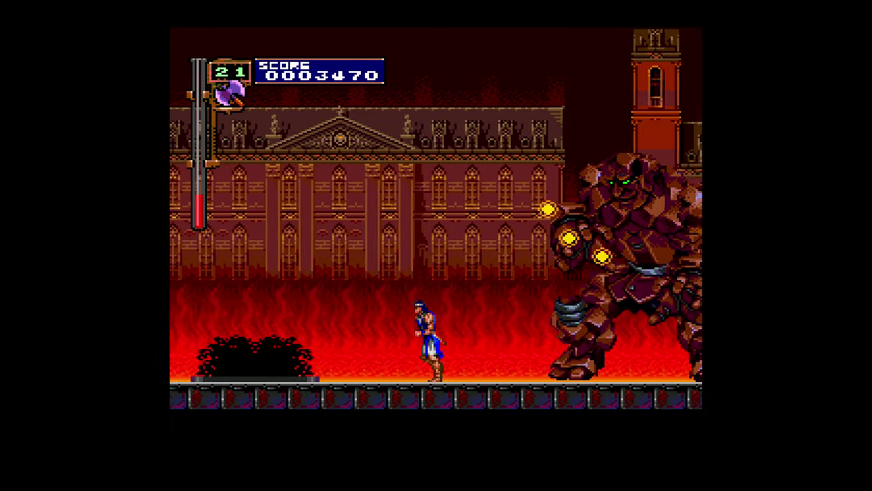
pyautogui.press('x')
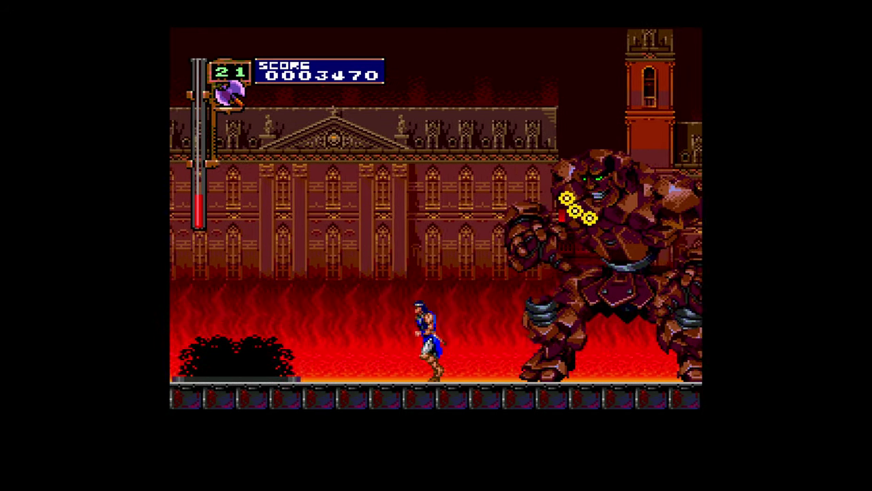